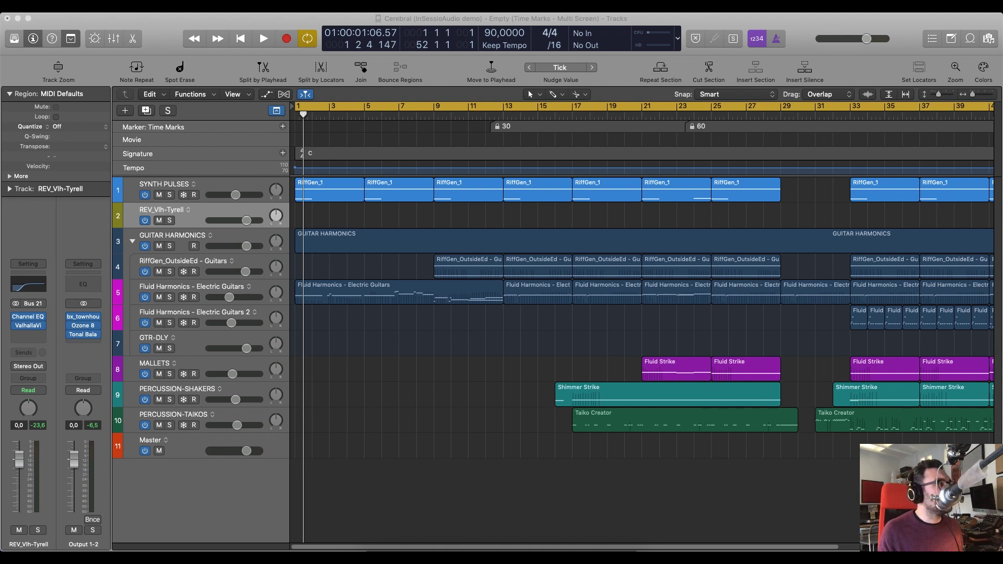
Close the Preferences window and zoom to fit the whole arrangement
key(super+comma)
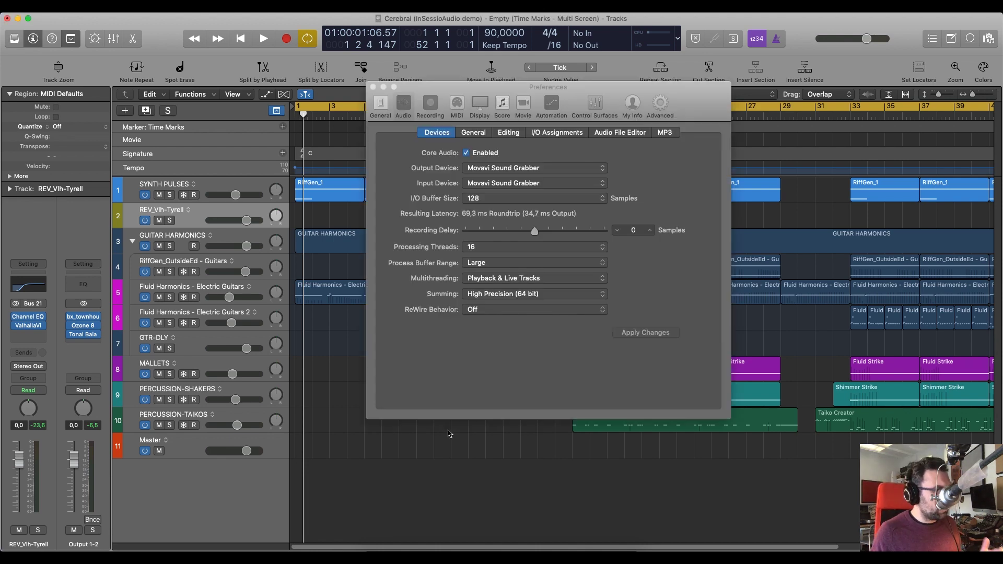
click(372, 87)
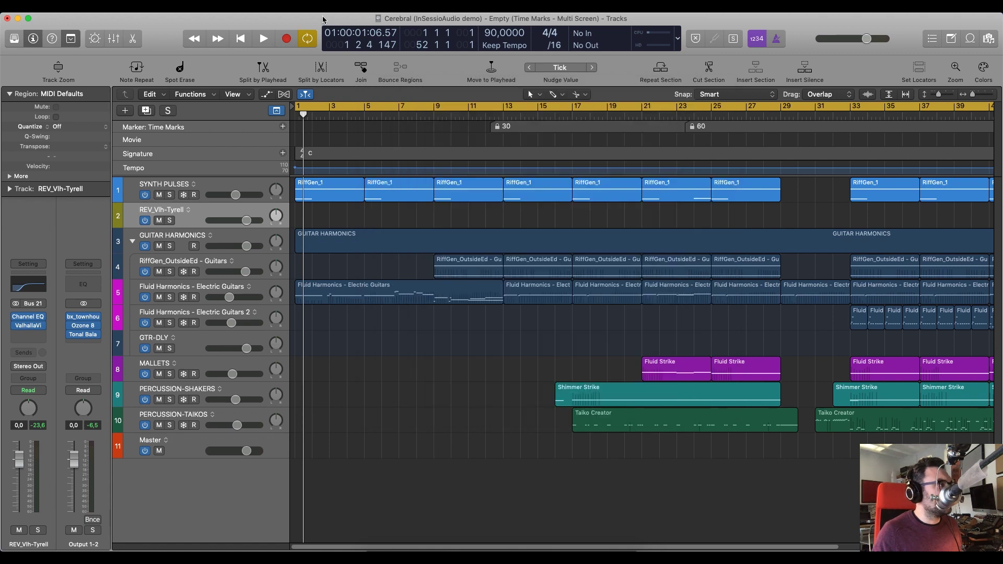
key(z)
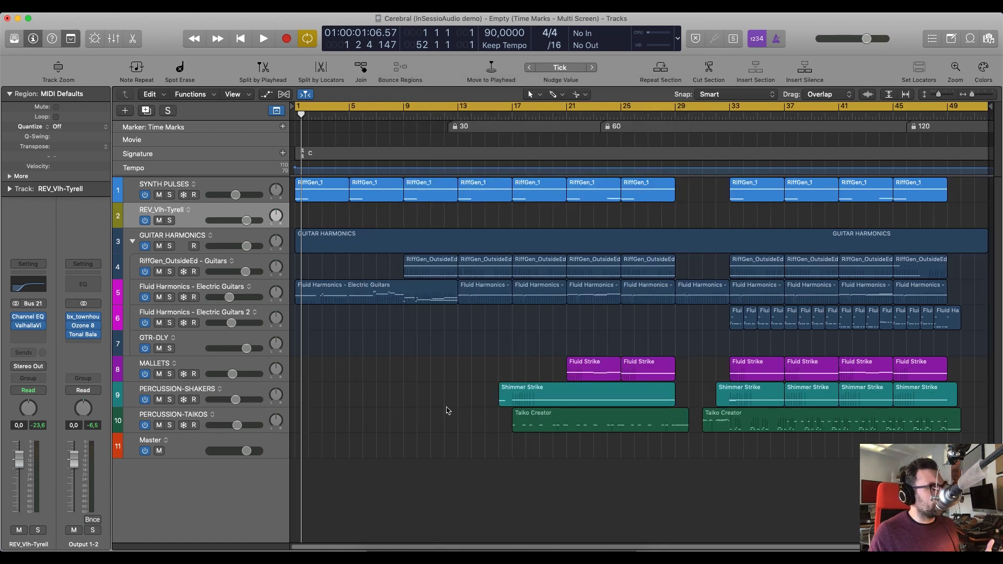
Select MALLETS, PERCUSSION-SHAKERS and PERCUSSION-TAIKOS and choose Export 3 Tracks as Audio Files
click(196, 422)
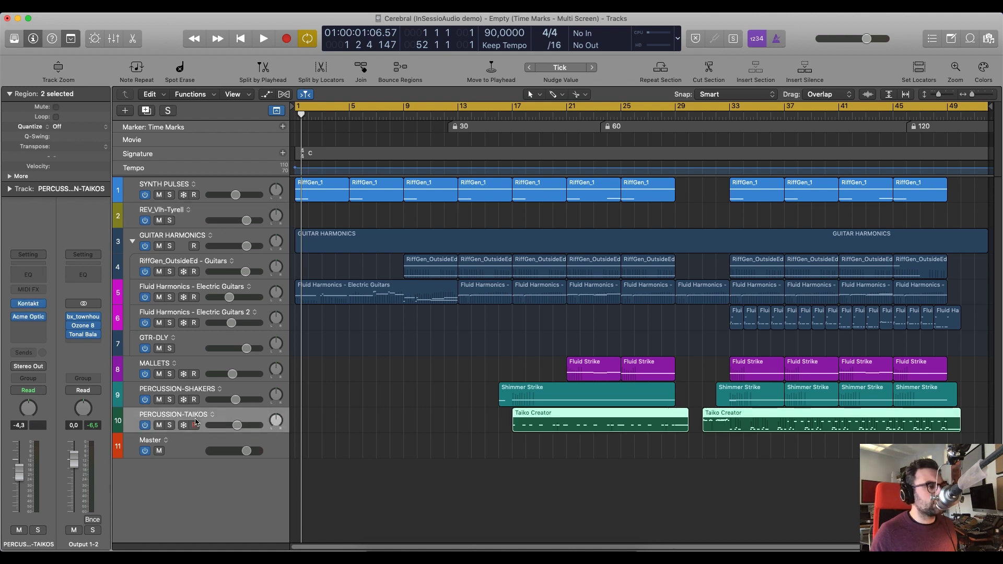
key(Up)
key(Up)
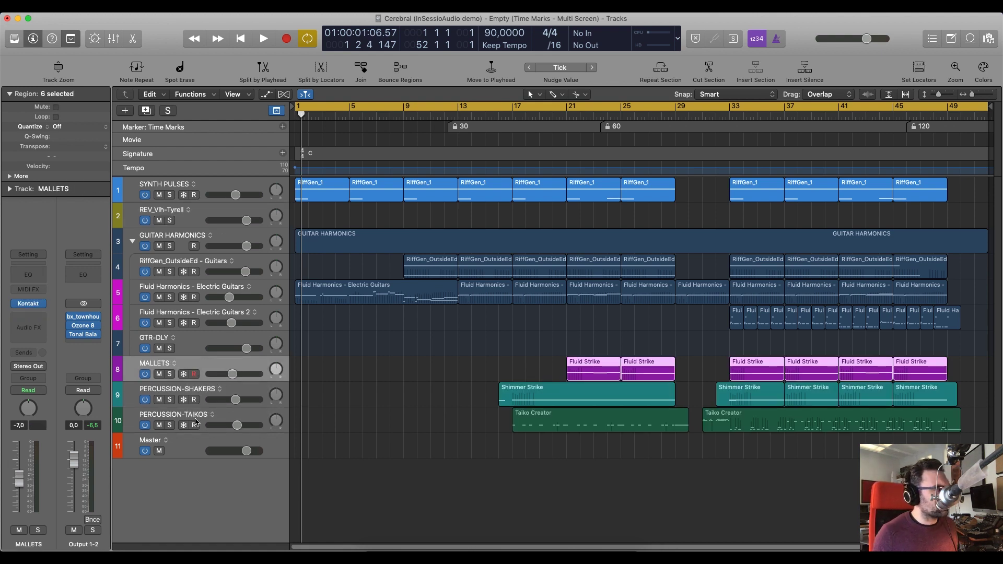
key(shift+Down)
key(shift+Down)
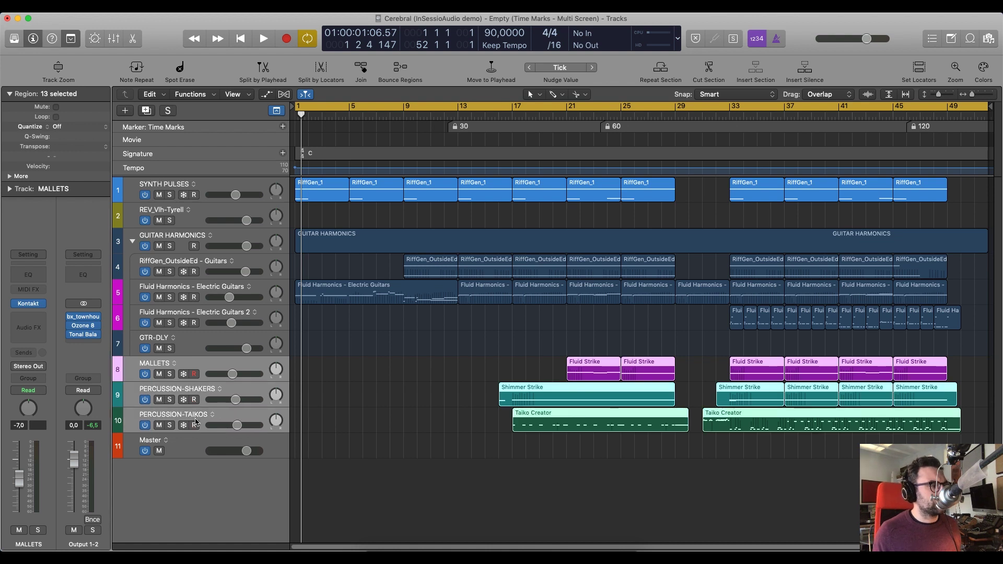
click(86, 6)
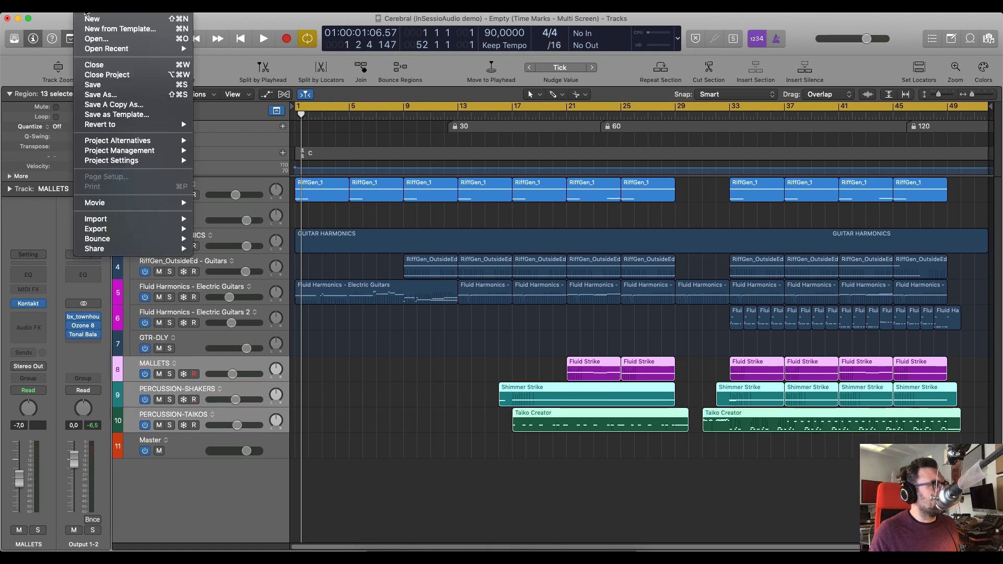
mouse_move(155, 230)
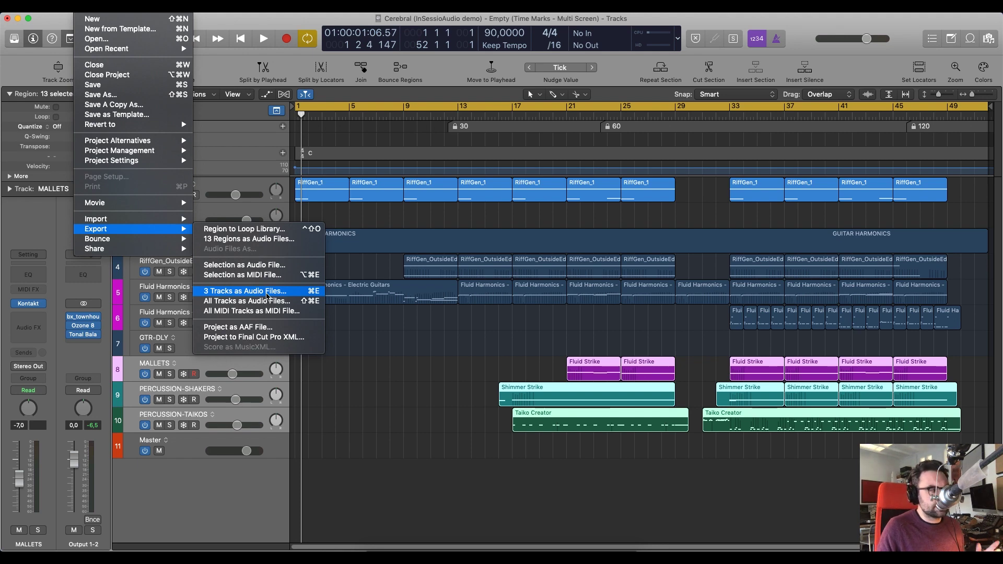
click(267, 296)
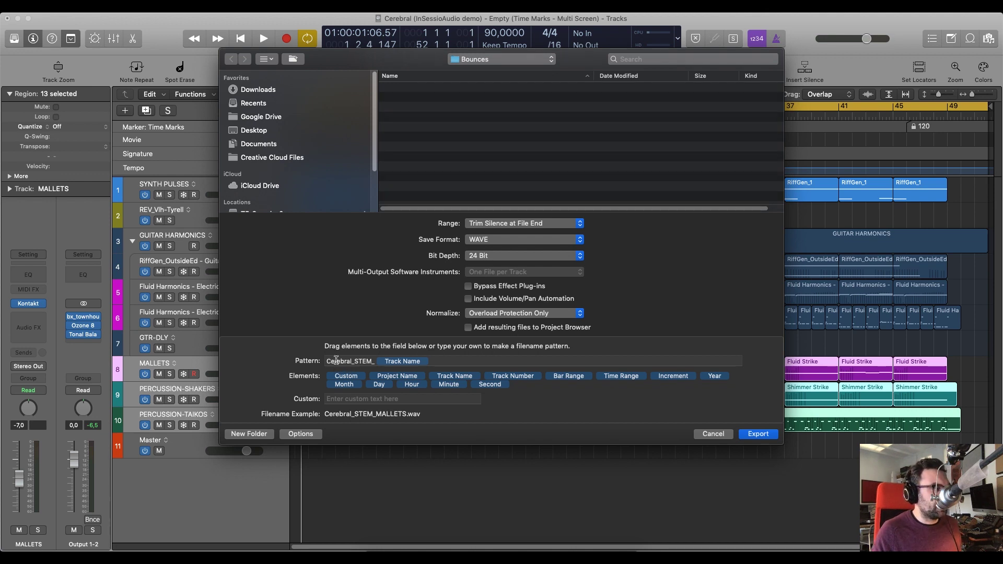
Check the Cerebral_STEM_ pattern, set Range to Extend File Length to Project End, then cancel
click(337, 363)
drag(341, 363, 356, 361)
click(358, 361)
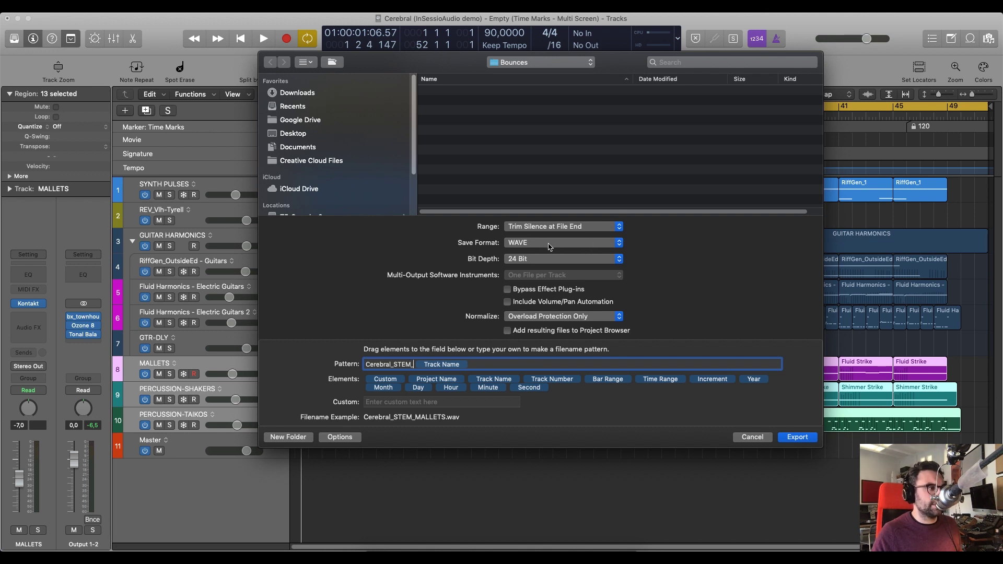
click(610, 229)
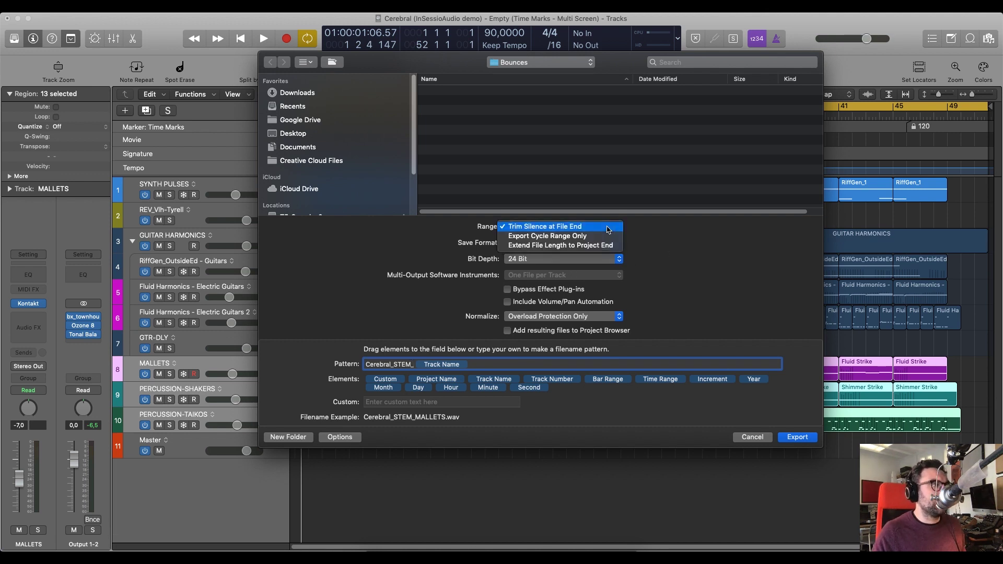
click(584, 245)
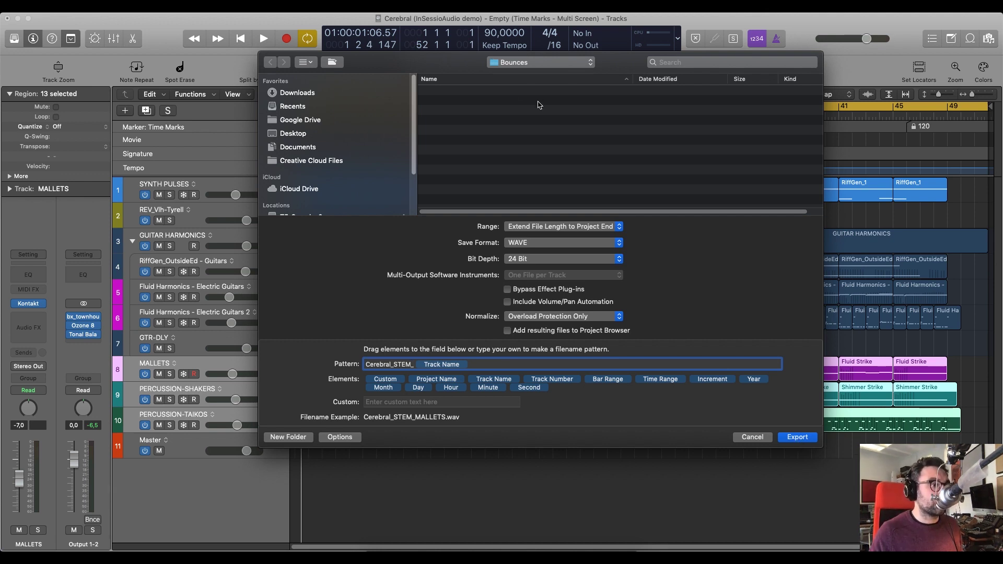
click(753, 437)
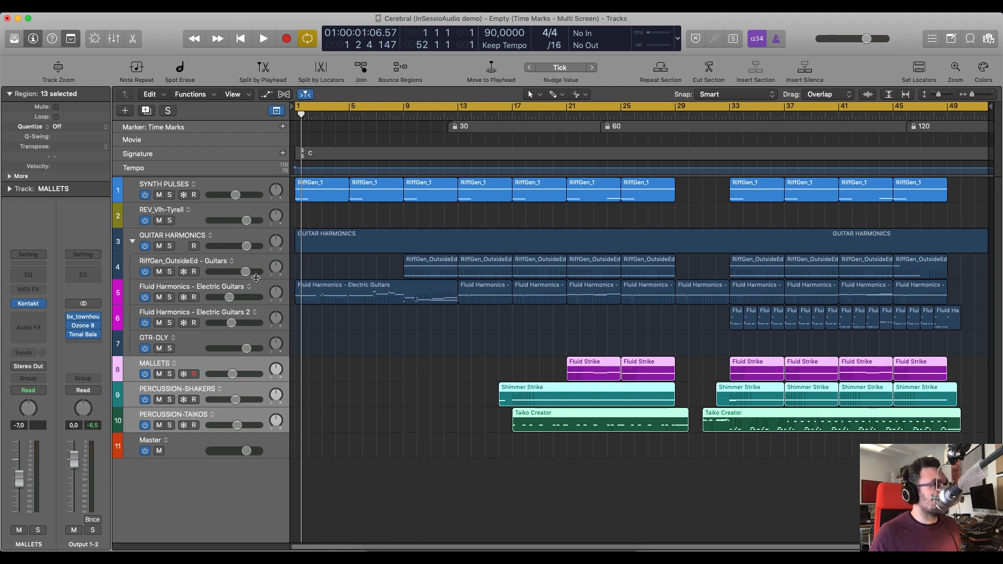
click(132, 242)
click(132, 242)
click(216, 237)
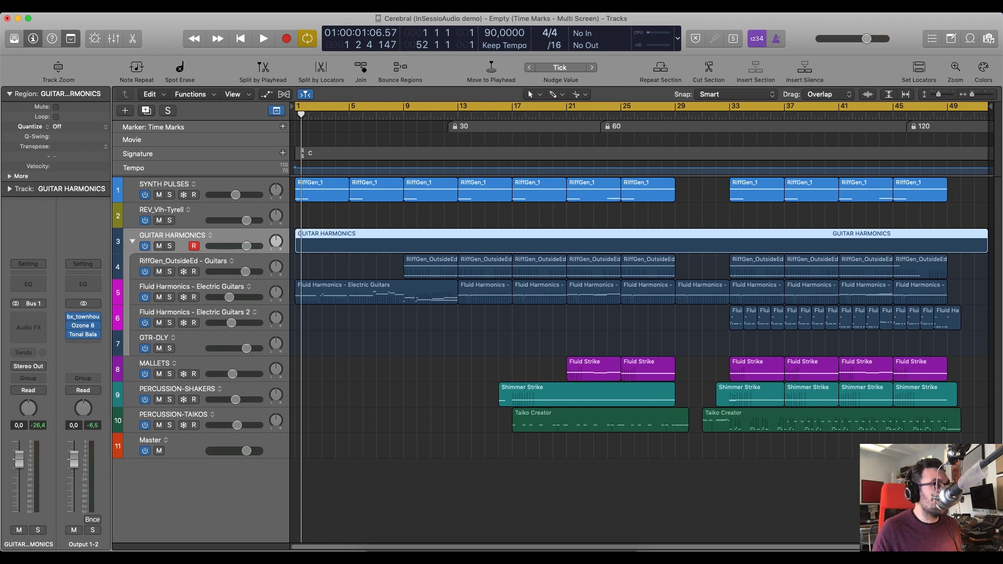
key(super+2)
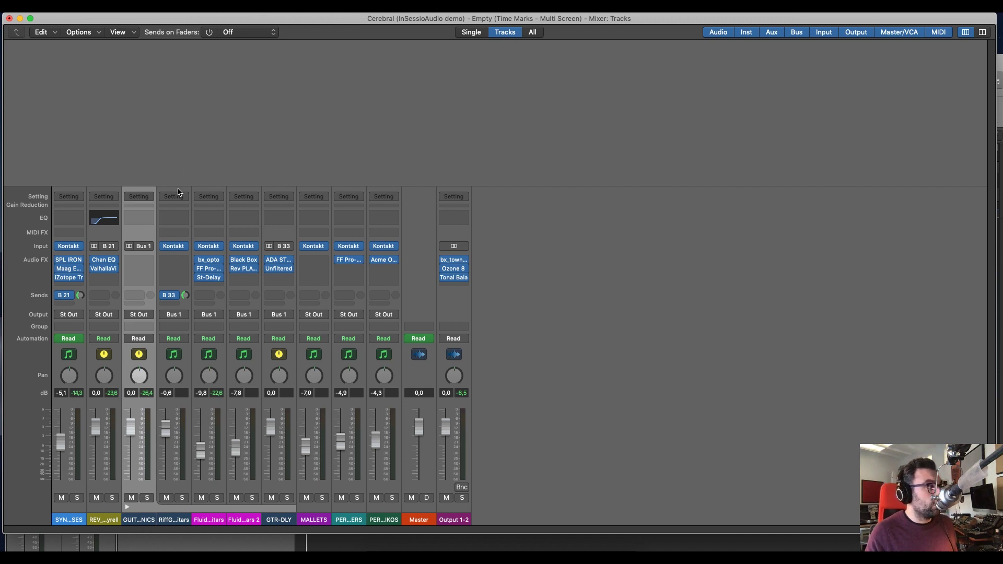
drag(185, 190, 264, 192)
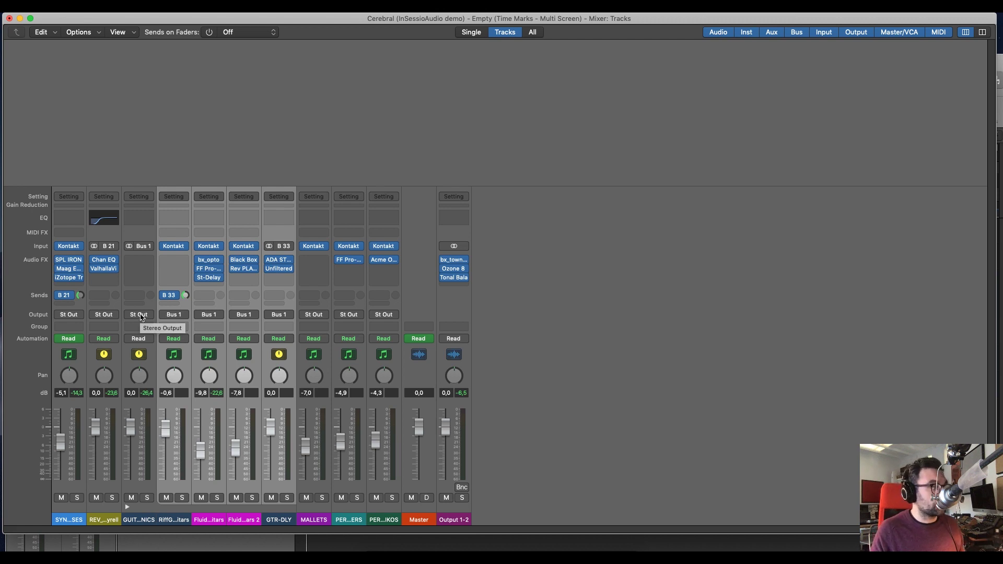
key(super+2)
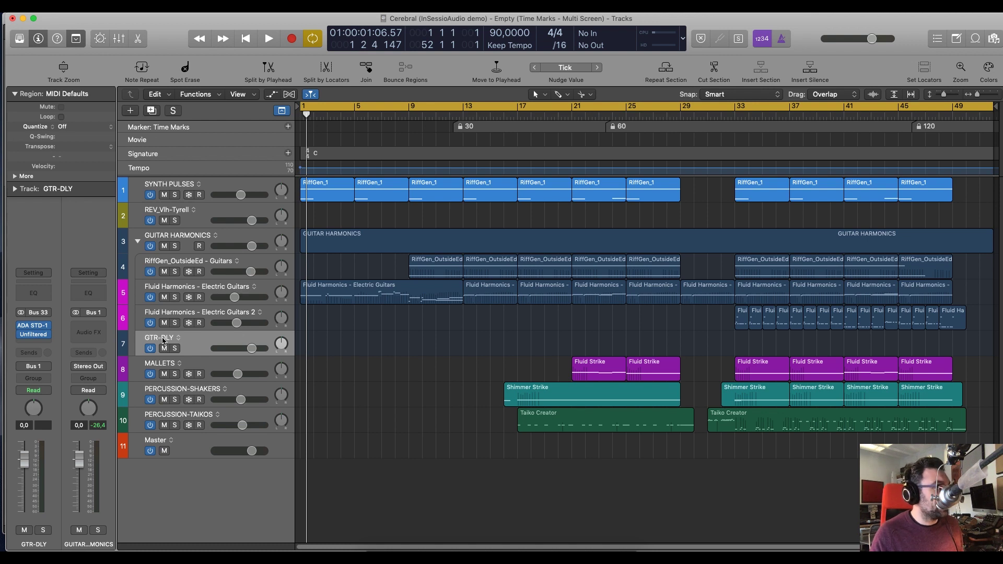
Select the GUITAR HARMONICS folder stack and solo it
click(205, 316)
key(Up)
key(Up)
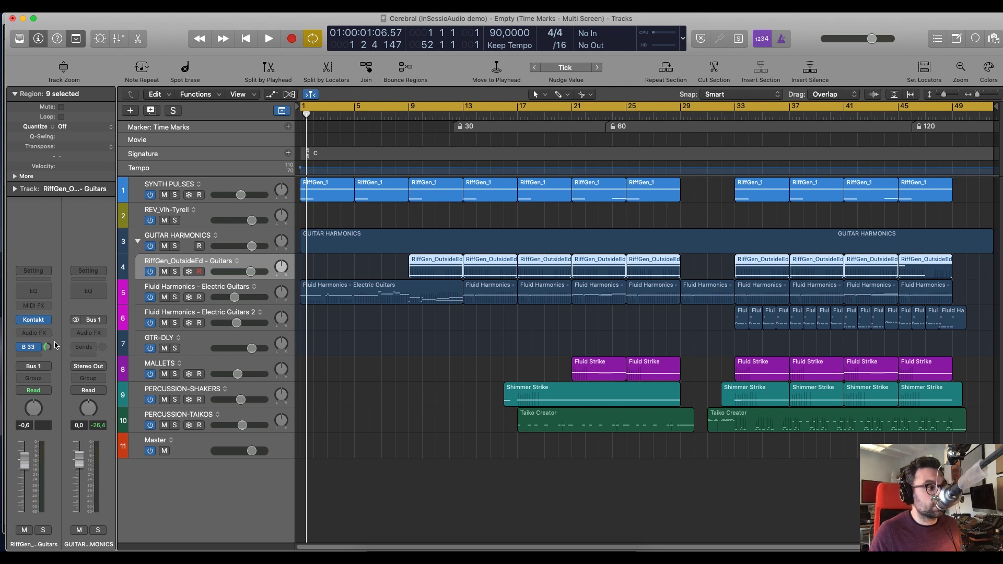
click(237, 240)
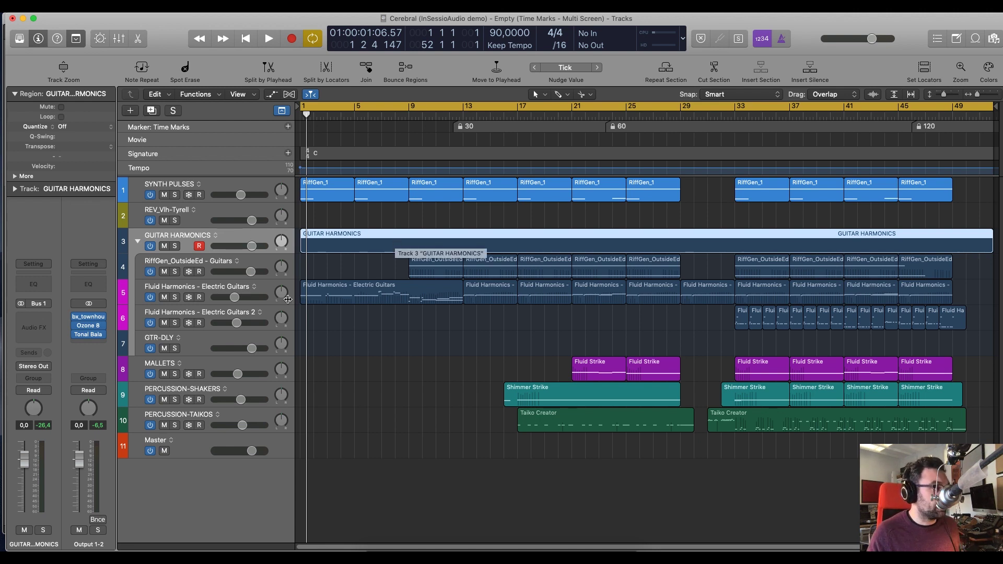
click(175, 246)
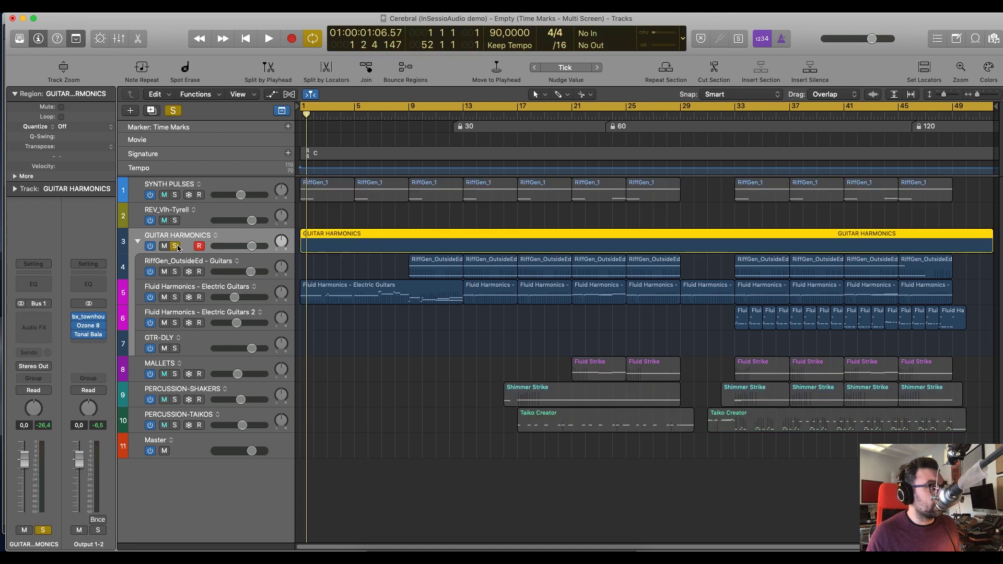
click(339, 325)
click(338, 295)
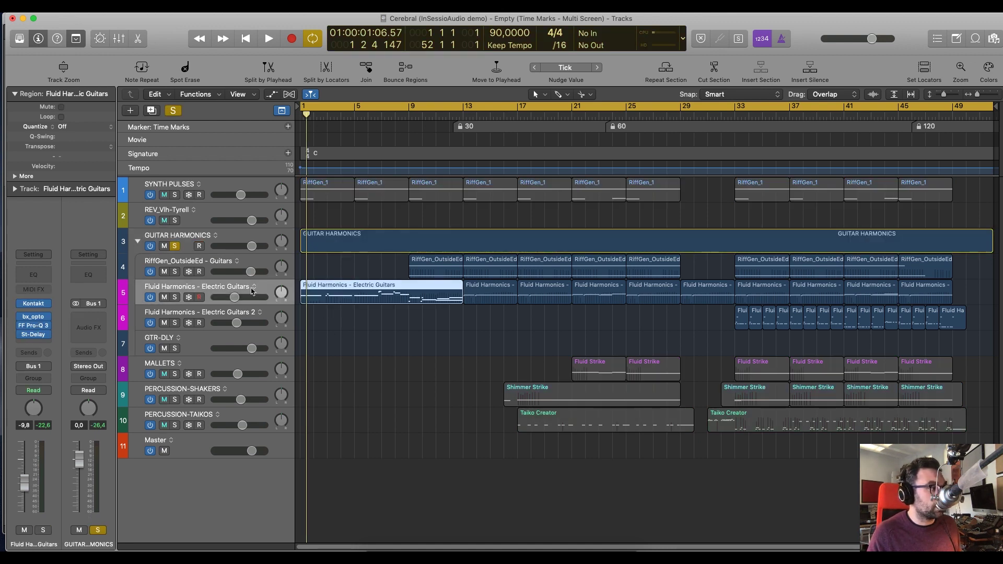
Play the soloed guitars from just before bar 9, then from bar 33 with cycle off
key(space)
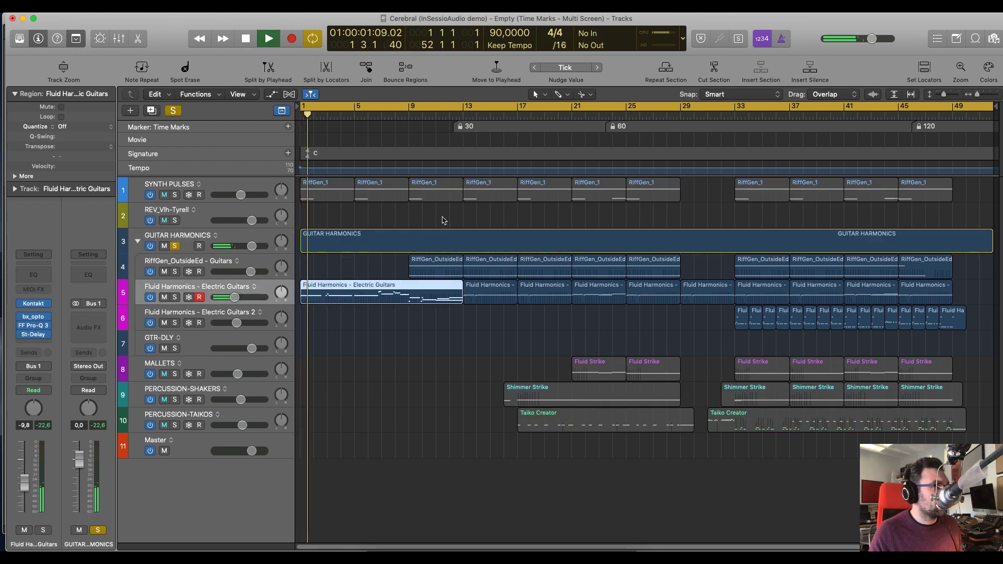
click(402, 117)
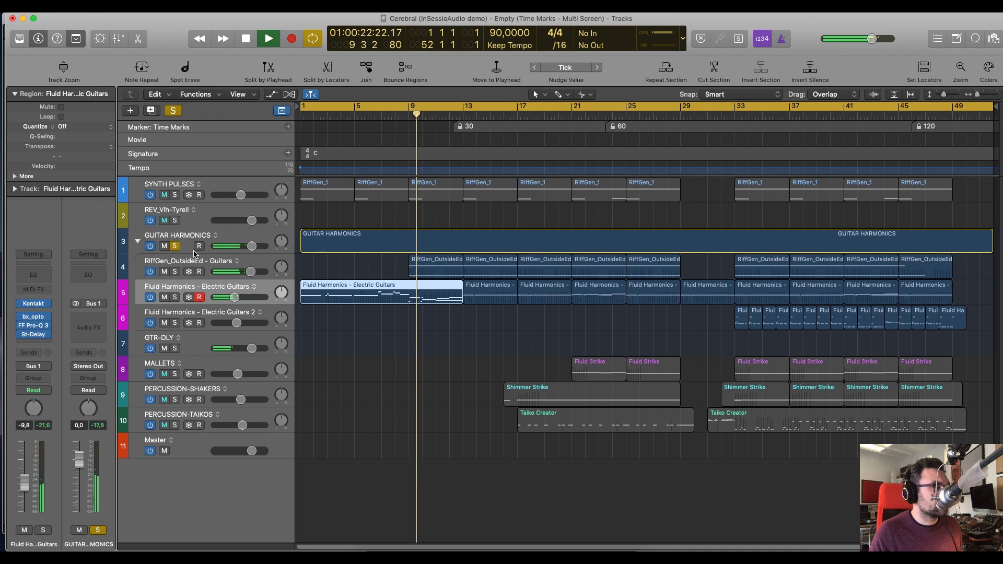
key(space)
click(736, 110)
key(space)
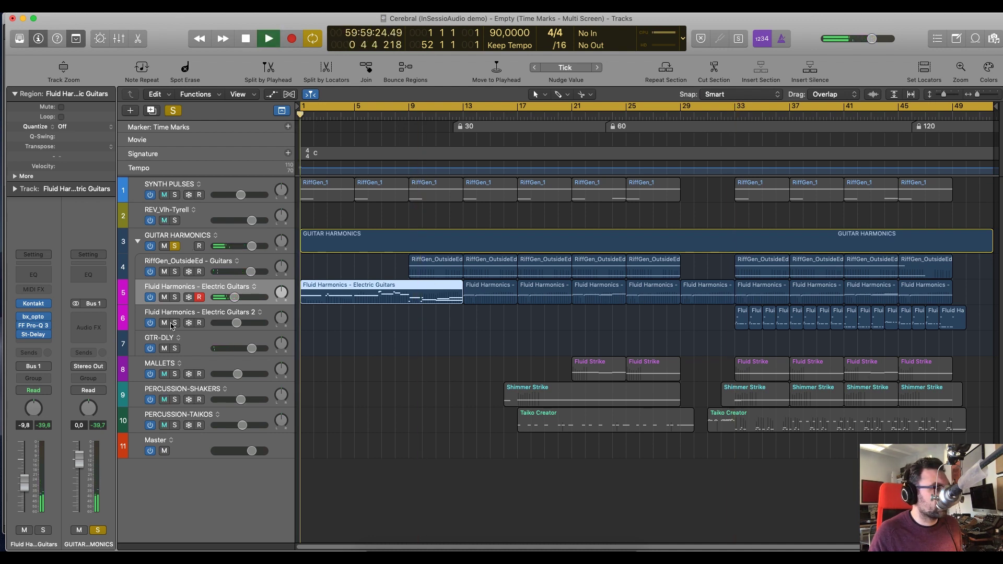
click(732, 116)
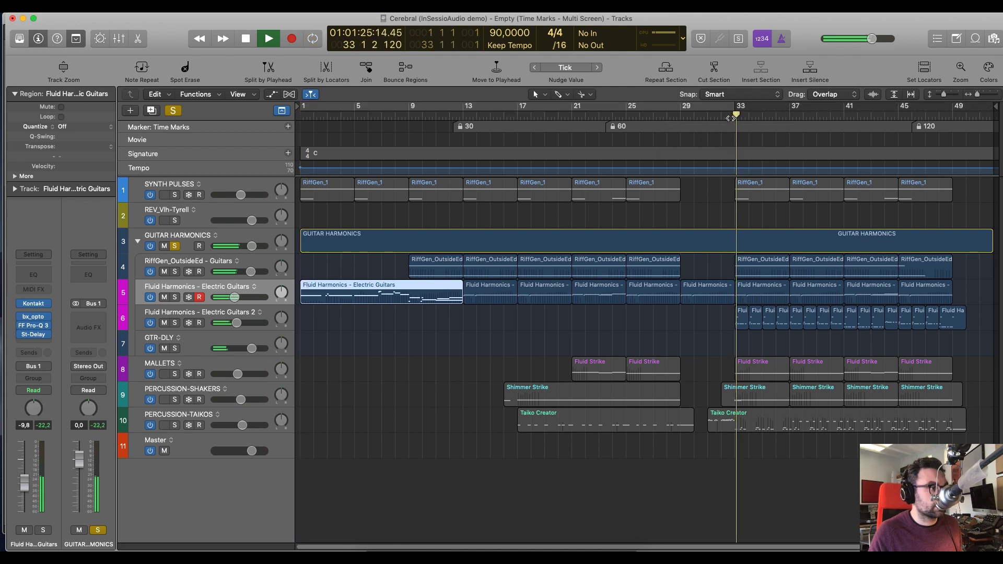
Audition soloing Fluid Harmonics - Electric Guitars 2, then re-solo GUITAR HARMONICS and stop playback
click(175, 323)
click(175, 246)
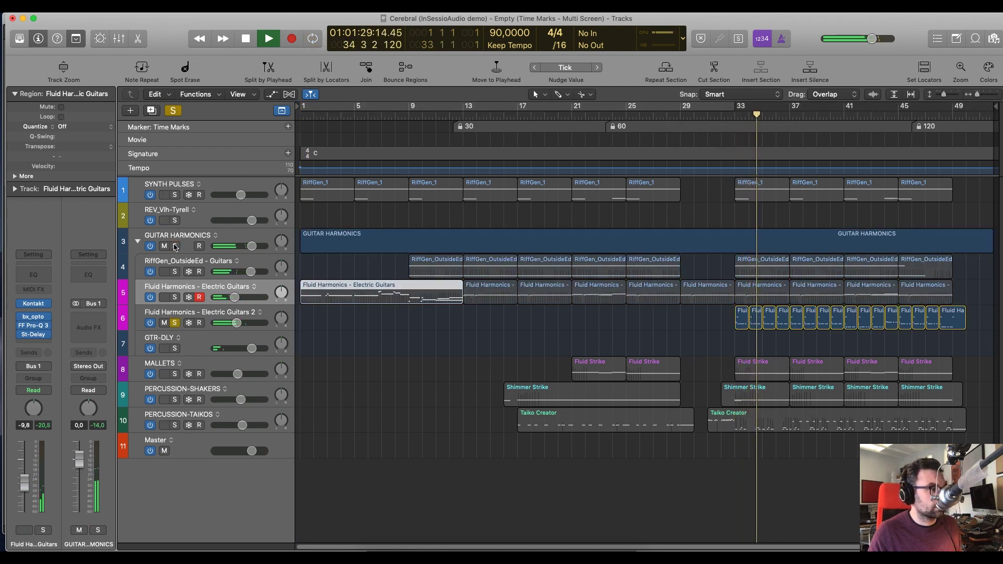
click(175, 246)
click(175, 323)
key(space)
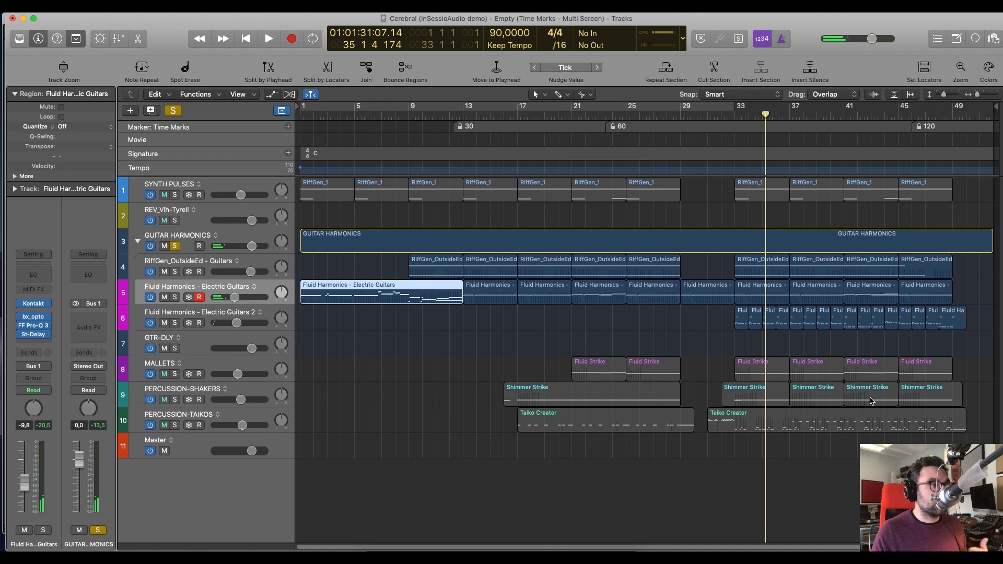
click(669, 239)
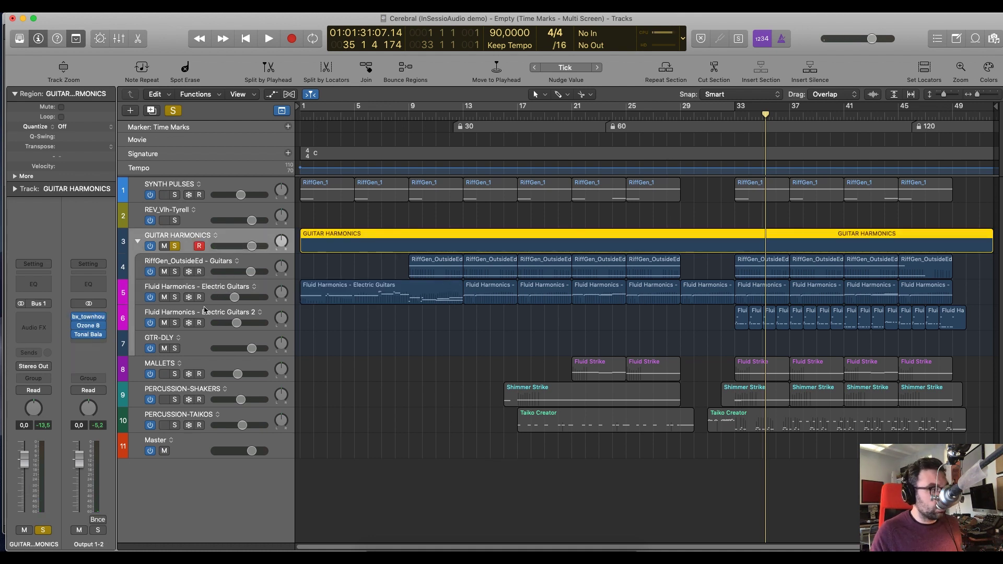
Turn off the GUITAR HARMONICS solo and solo the SYNTH PULSES track instead
click(199, 354)
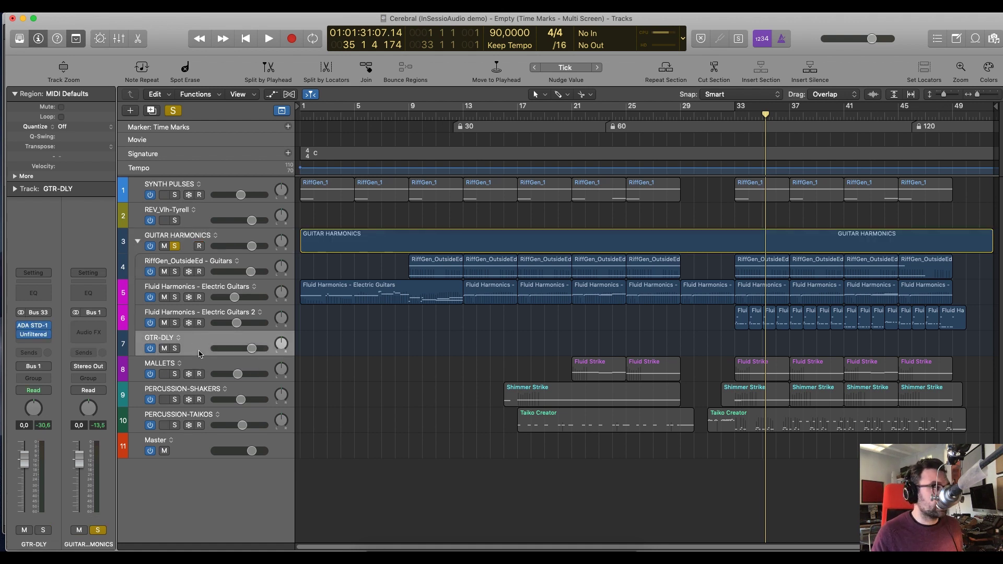
click(175, 246)
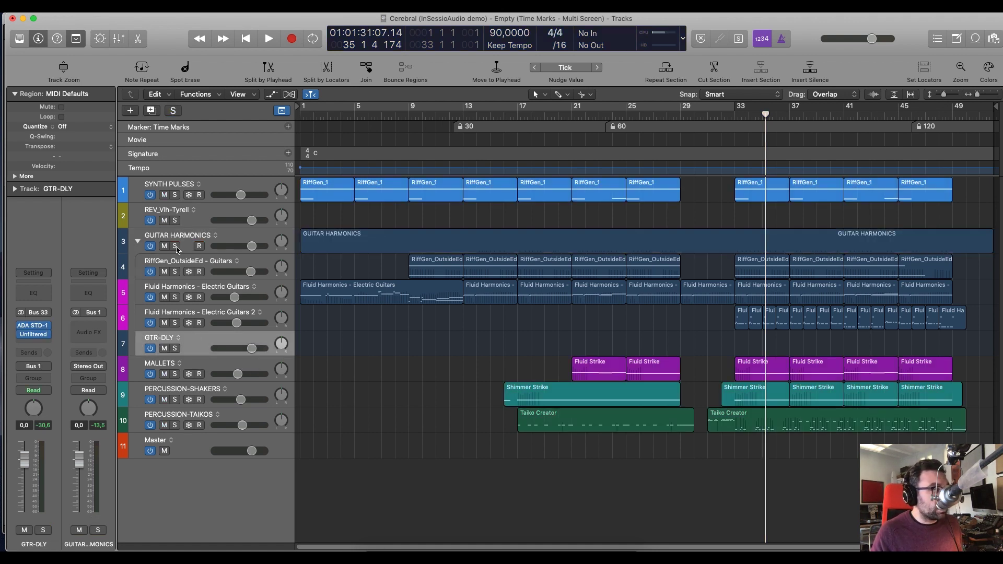
click(199, 220)
click(198, 184)
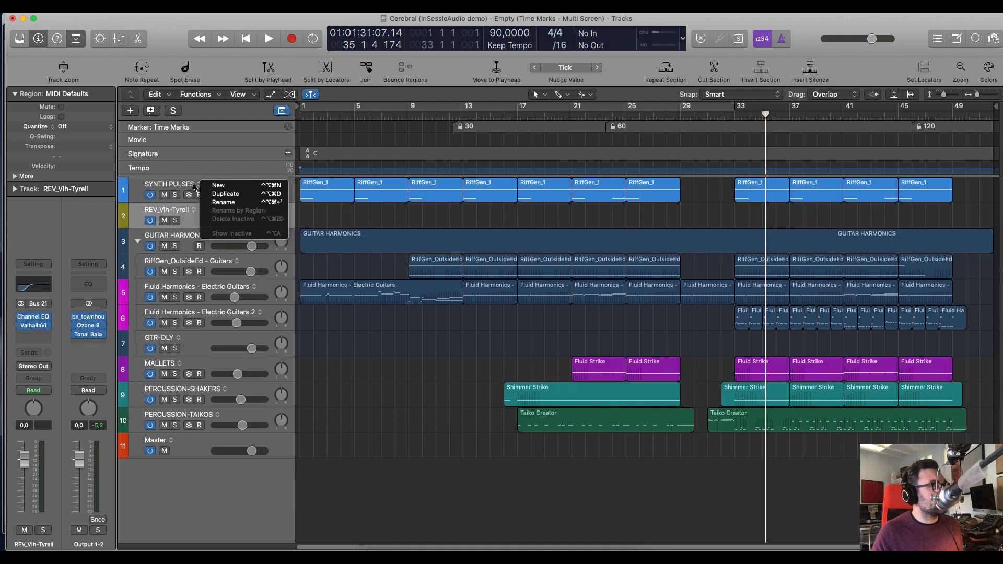
click(184, 194)
click(175, 194)
Play SYNTH PULSES from the song start, stop, and select the REV_Vlh-Tyrell track
click(217, 187)
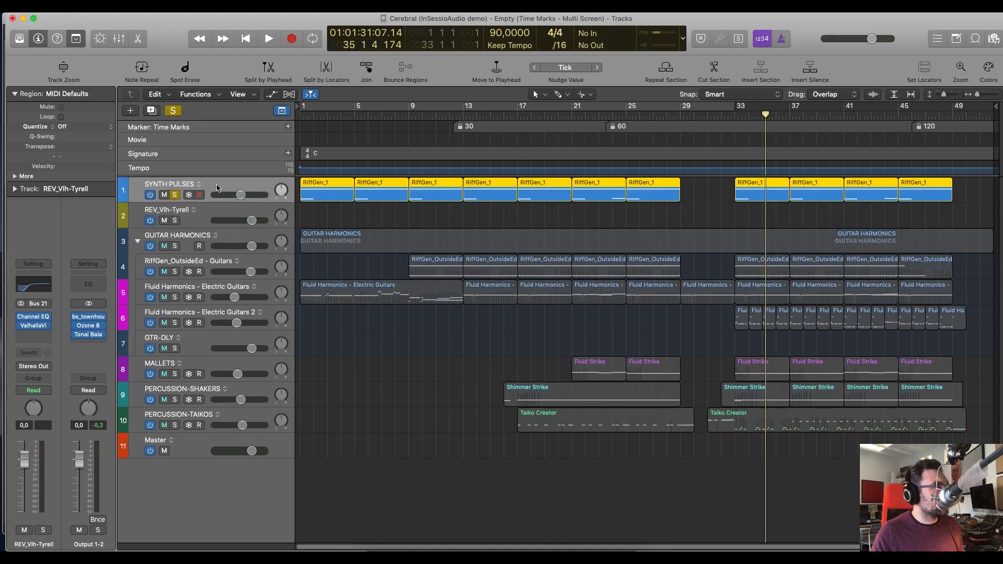
key(Return)
key(space)
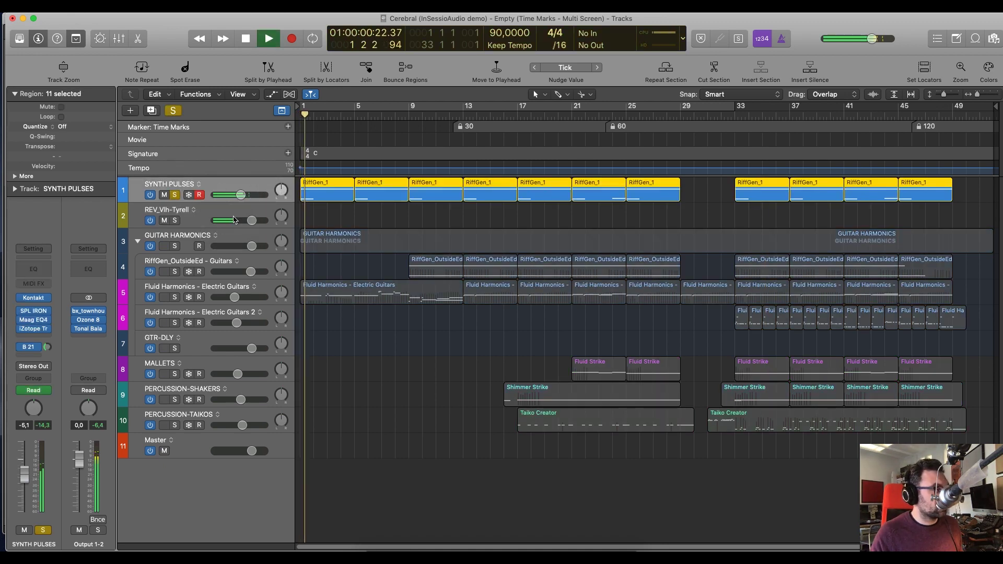
key(space)
click(198, 224)
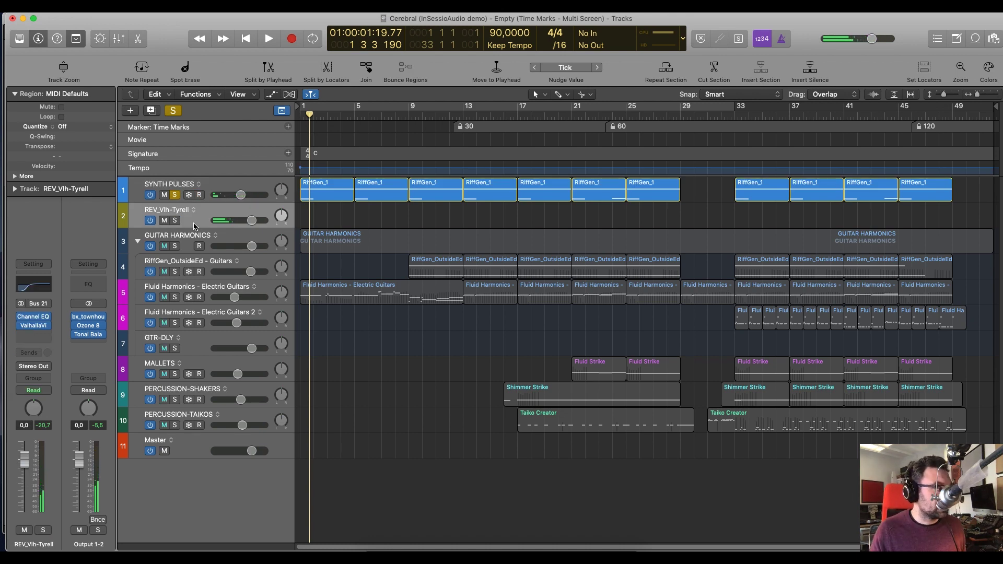
Open the ValhallaVintageVerb and Channel EQ plugins on REV_Vlh-Tyrell, arrange them, then close both
click(33, 325)
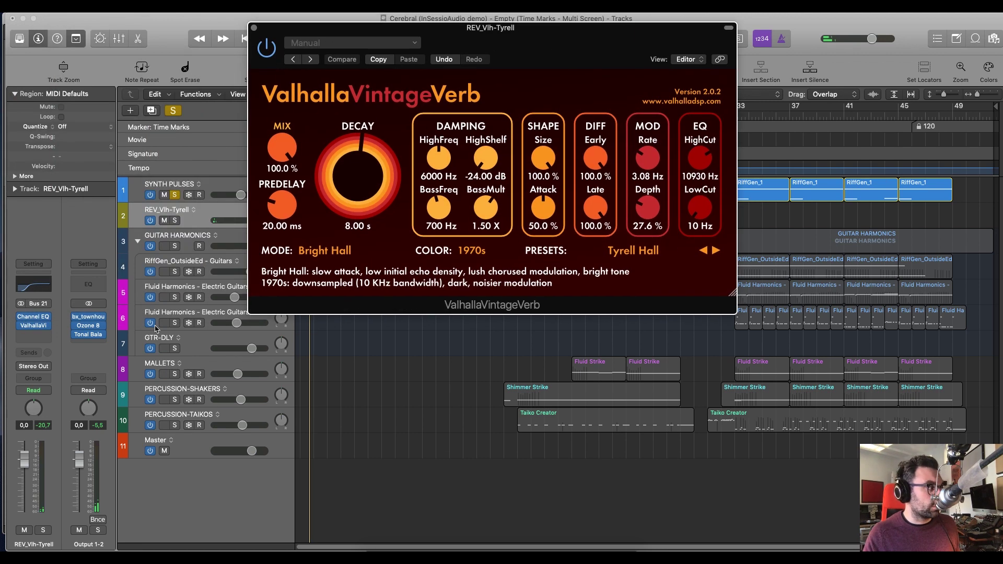
click(33, 317)
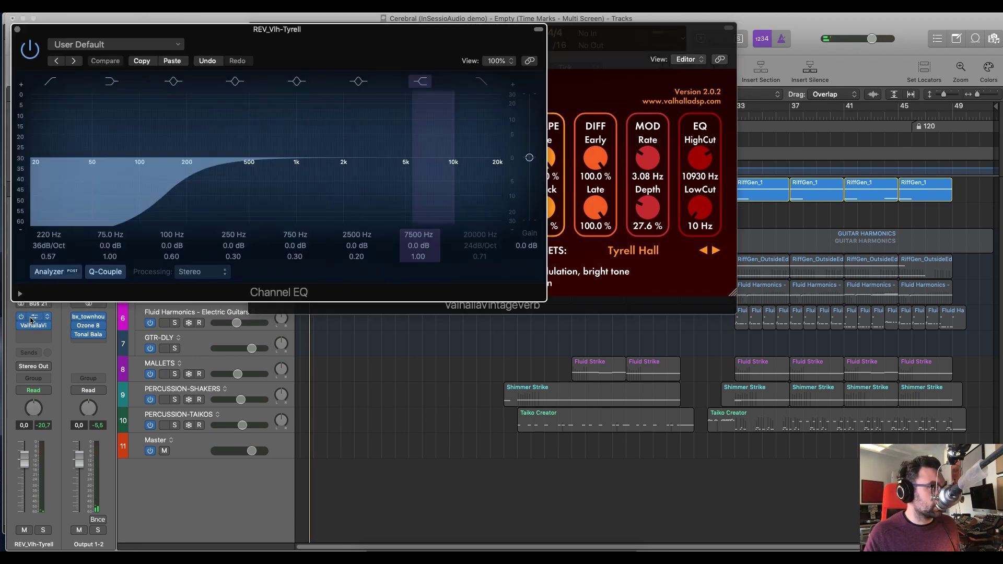
click(613, 60)
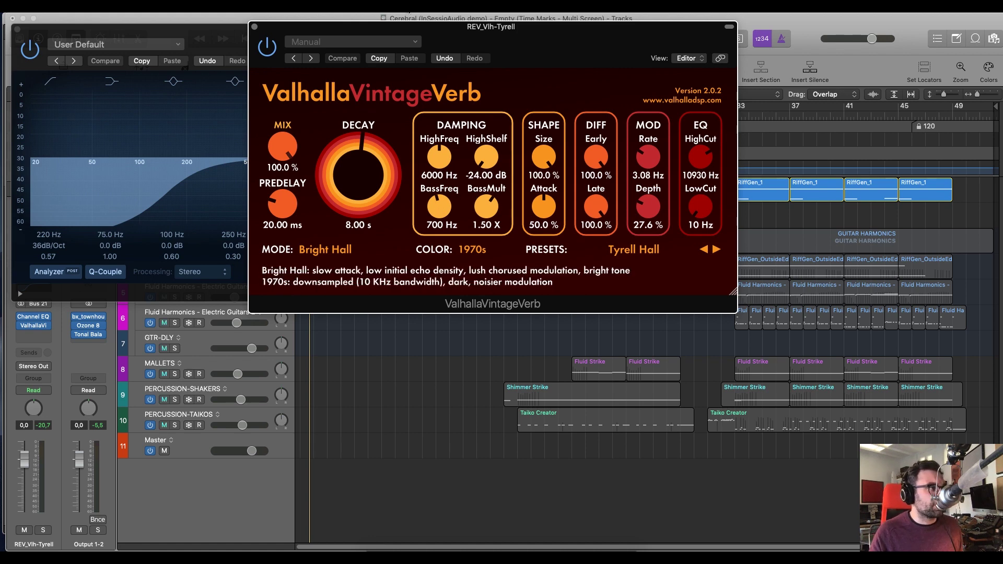
drag(507, 46, 714, 63)
click(92, 173)
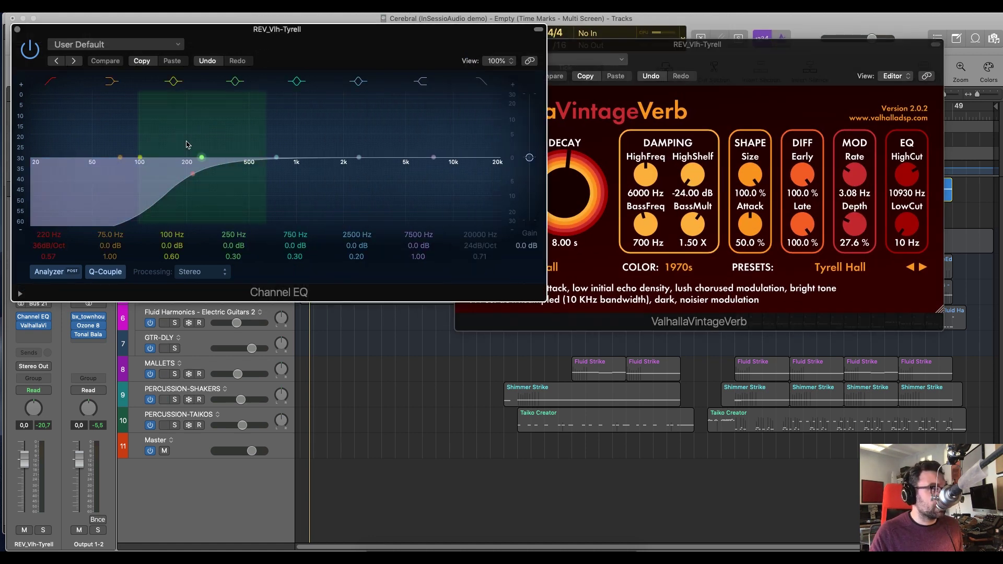
click(18, 30)
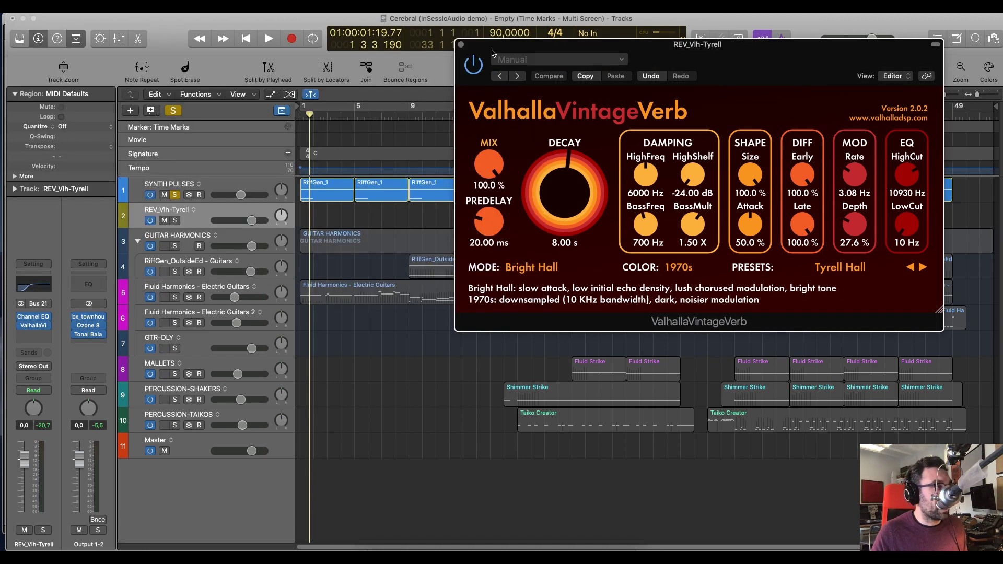
click(460, 45)
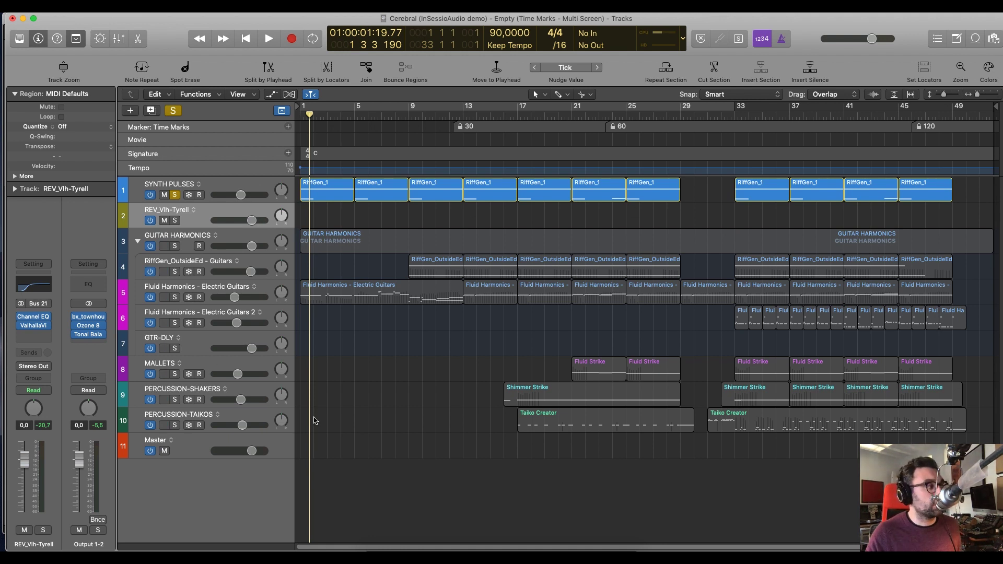
Select SYNTH PULSES and turn its solo off
click(261, 242)
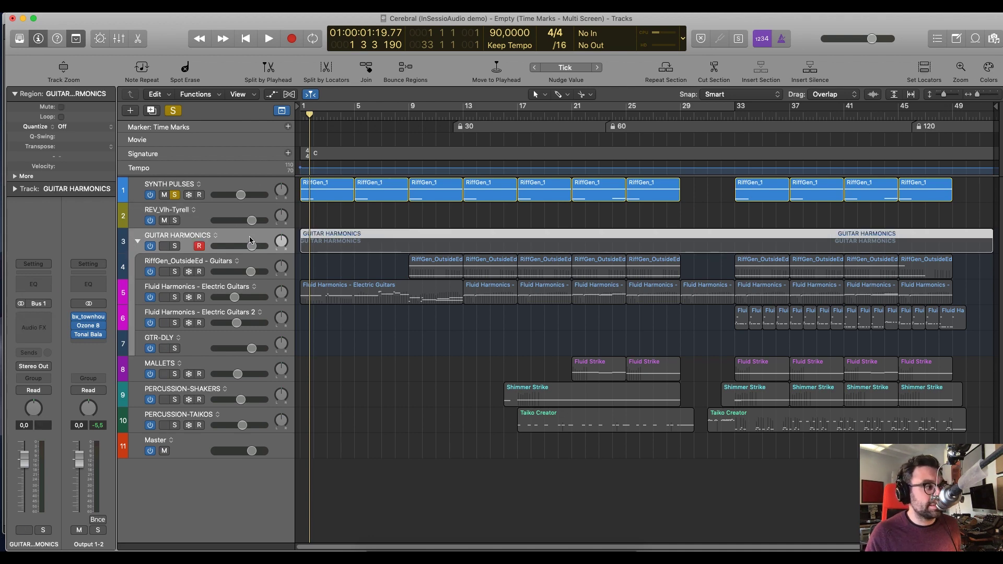
click(212, 210)
click(212, 193)
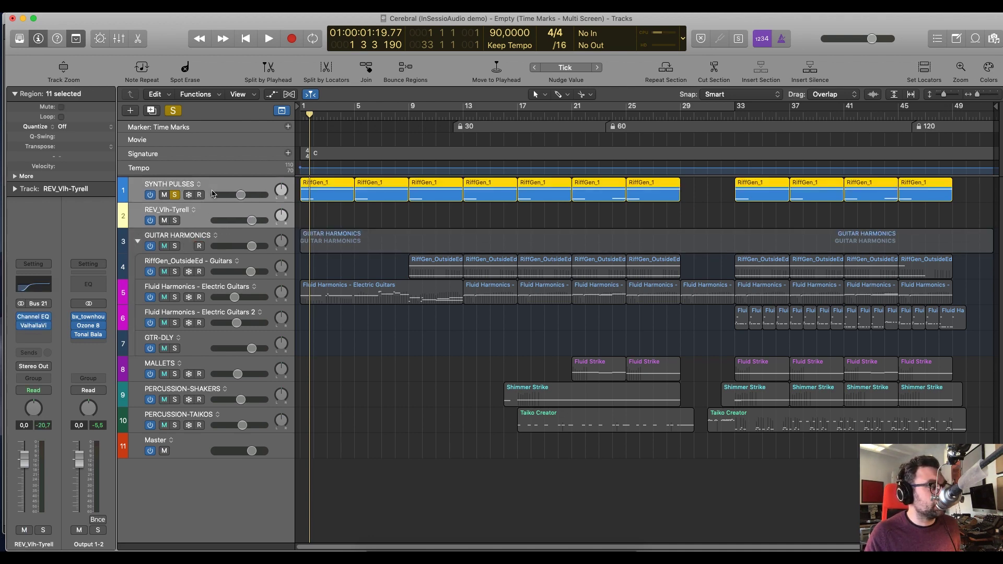
click(176, 196)
Wrap SYNTH PULSES and REV_Vlh-Tyrell in a summing track stack named SYNTH-PULSE
right_click(210, 189)
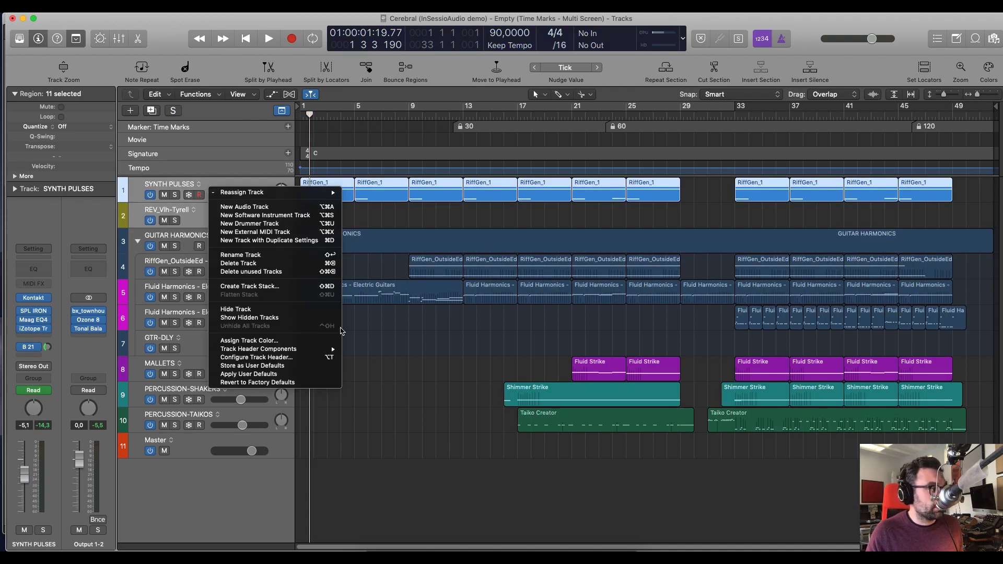
click(288, 288)
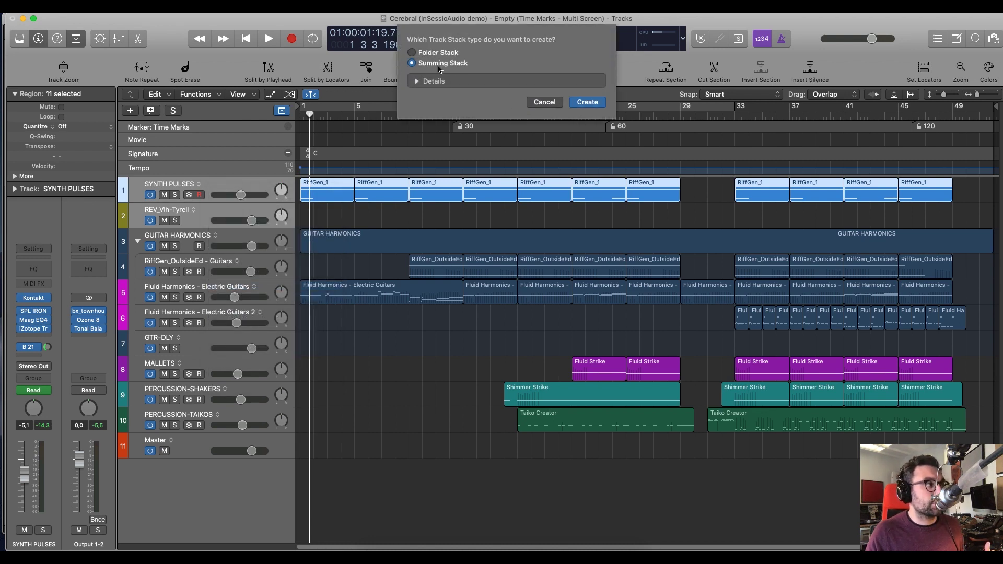
click(586, 101)
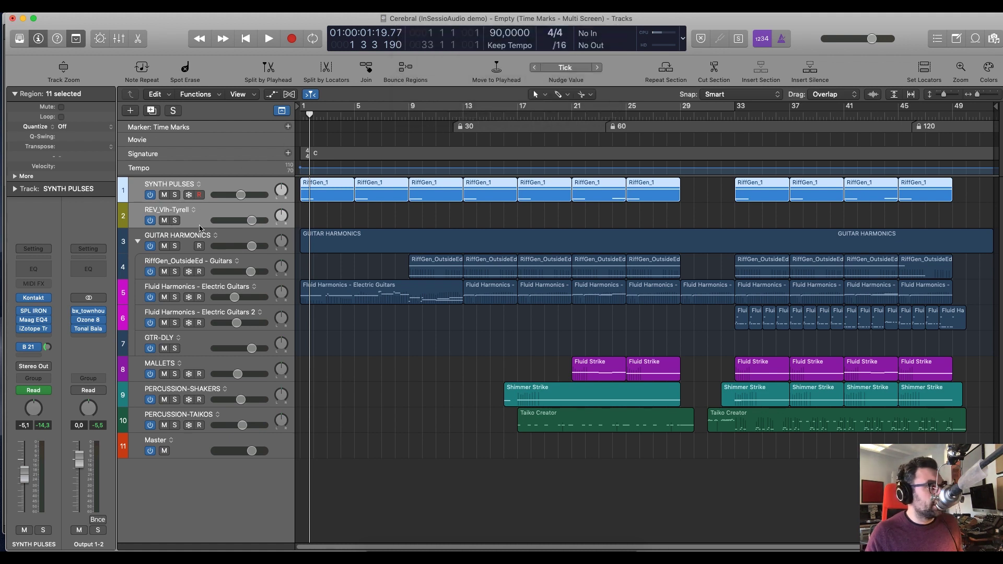
double_click(152, 184)
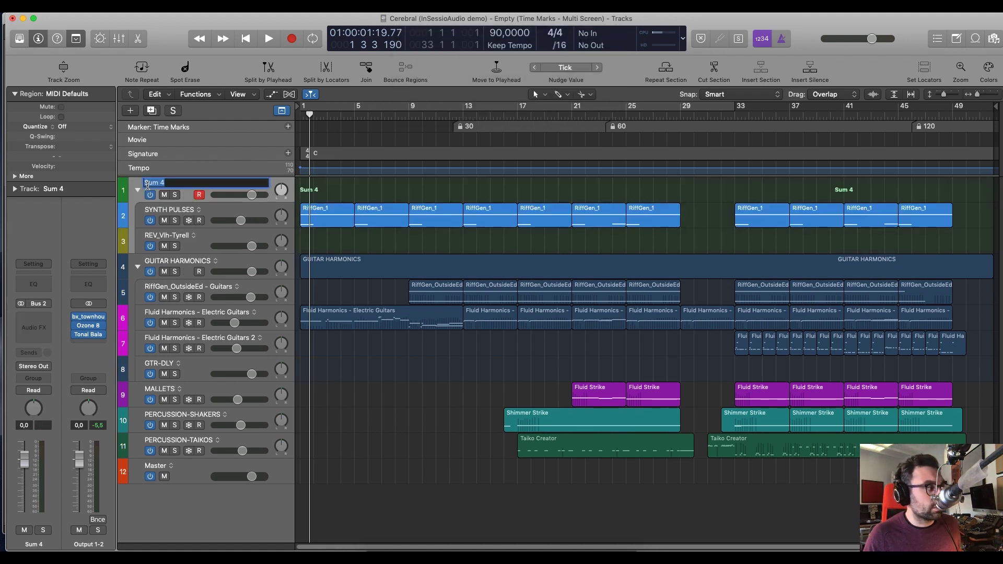
text(SYNTH)
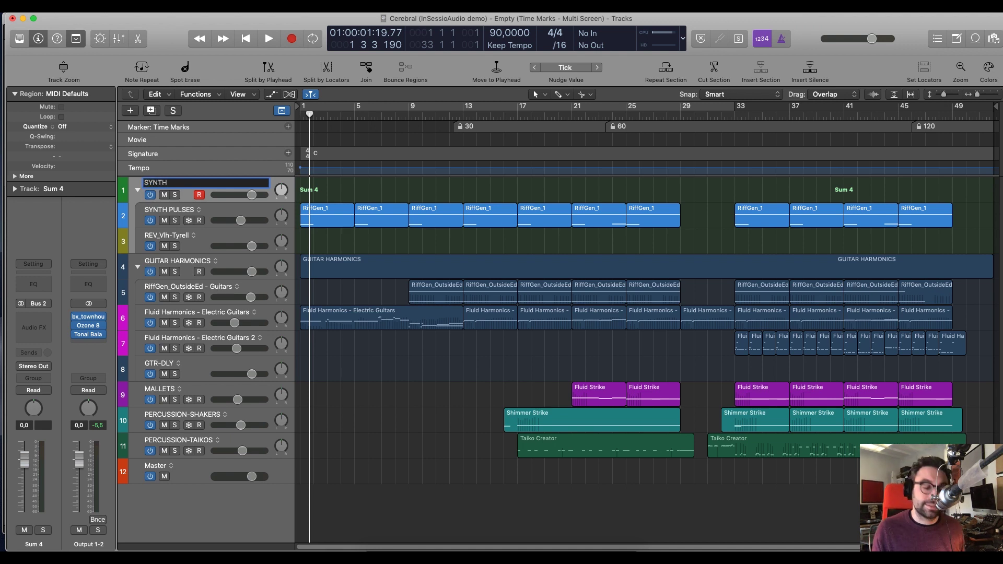
text(-PULSE)
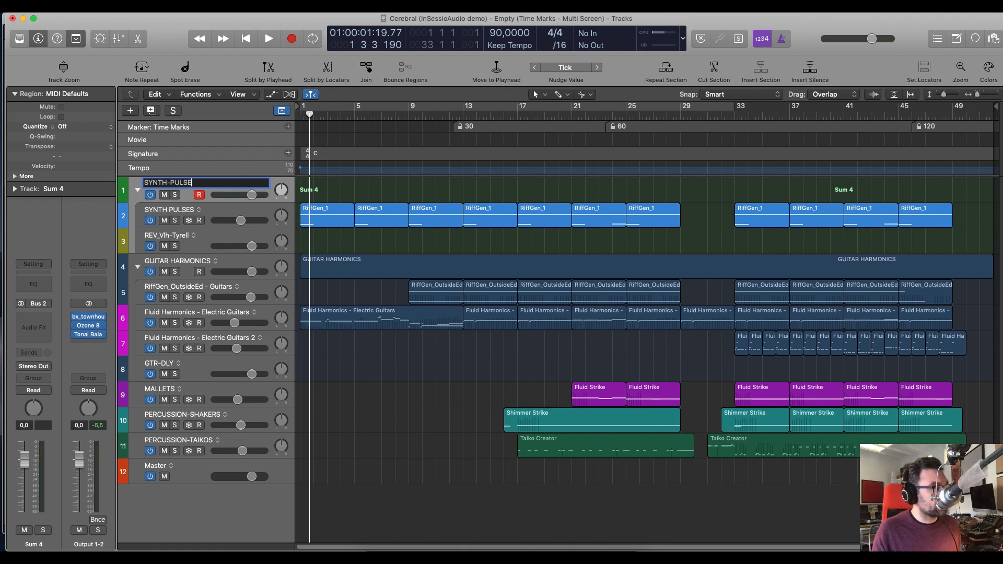
key(Return)
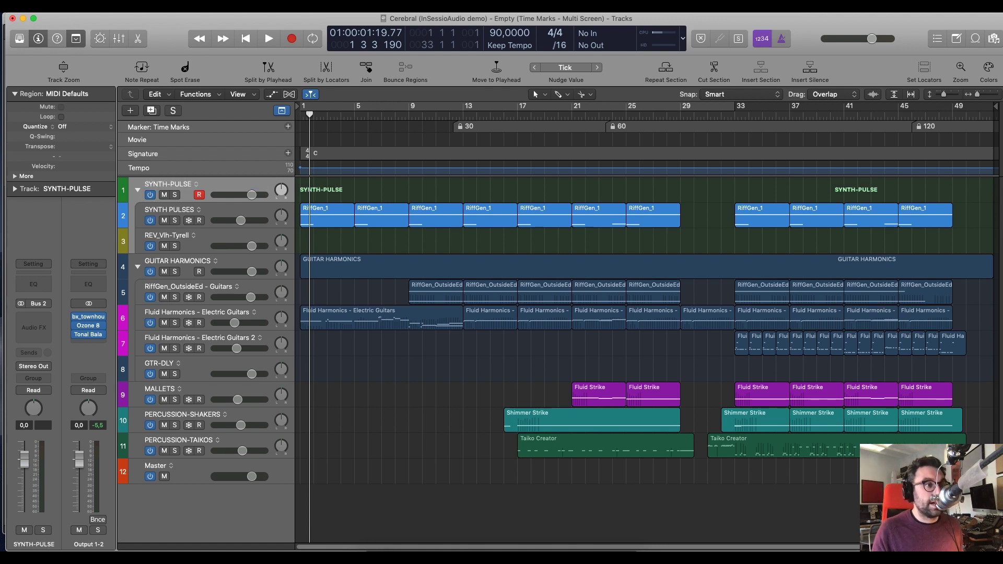
Create an empty region on the SYNTH-PULSE stack at bar 1 and stretch it past bar 49
click(766, 276)
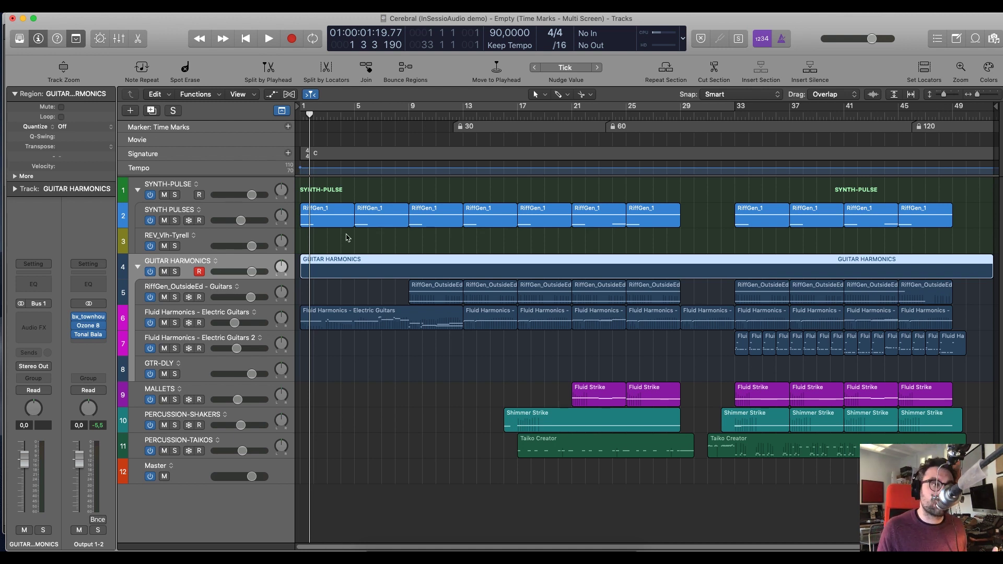
double_click(308, 194)
drag(310, 194, 992, 243)
Collapse the GUITAR HARMONICS and SYNTH-PULSE stacks and marquee-select the percussion and mallet regions
click(137, 267)
click(138, 190)
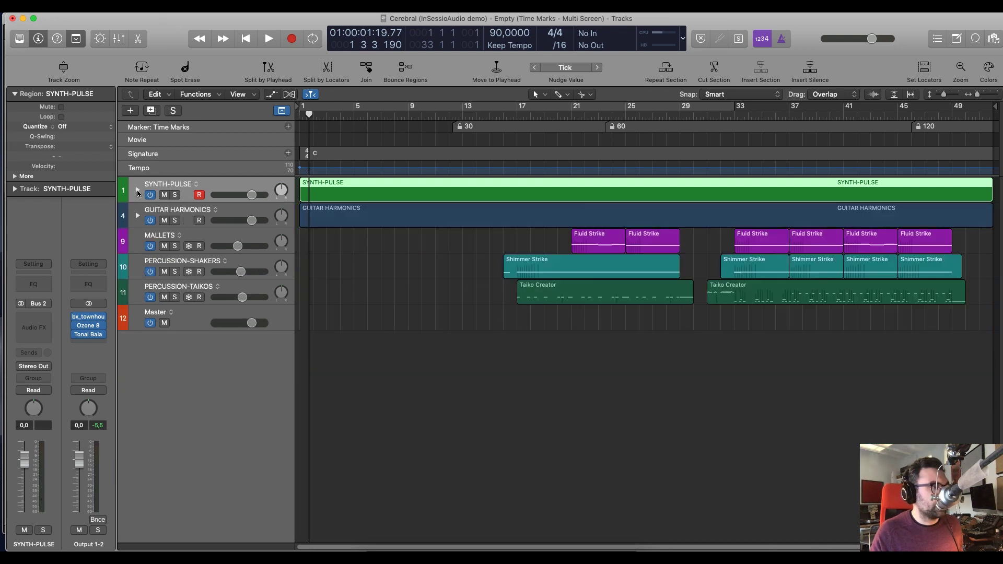
click(925, 326)
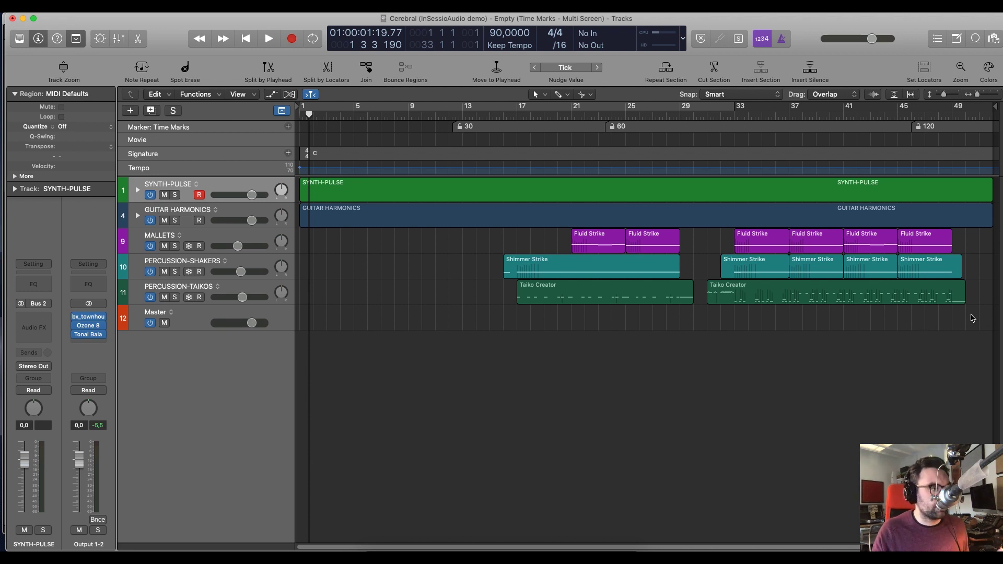
drag(977, 315, 490, 203)
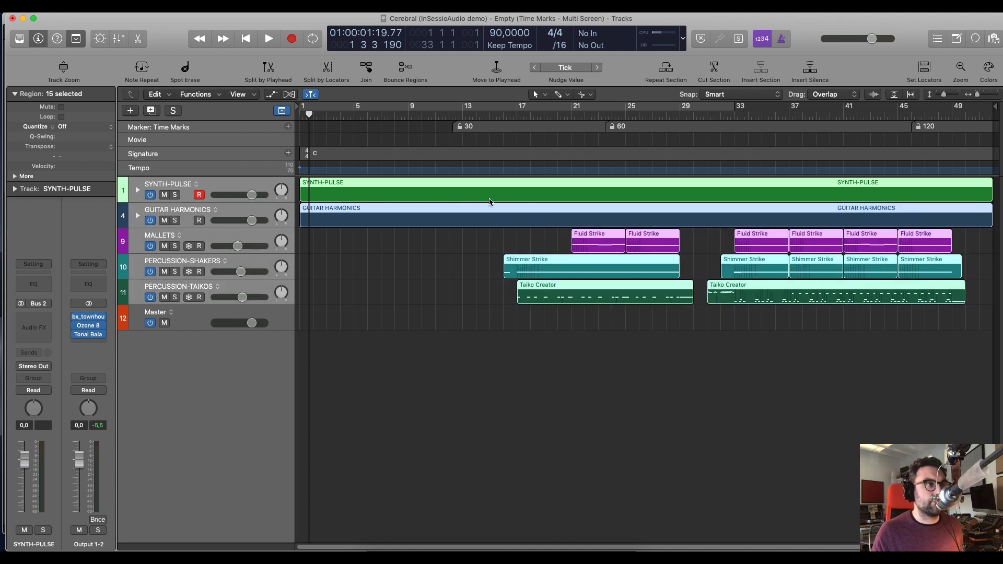
Turn on Cycle, set locators to the SYNTH-PULSE region with Cmd-U, and select all 15 regions
click(411, 110)
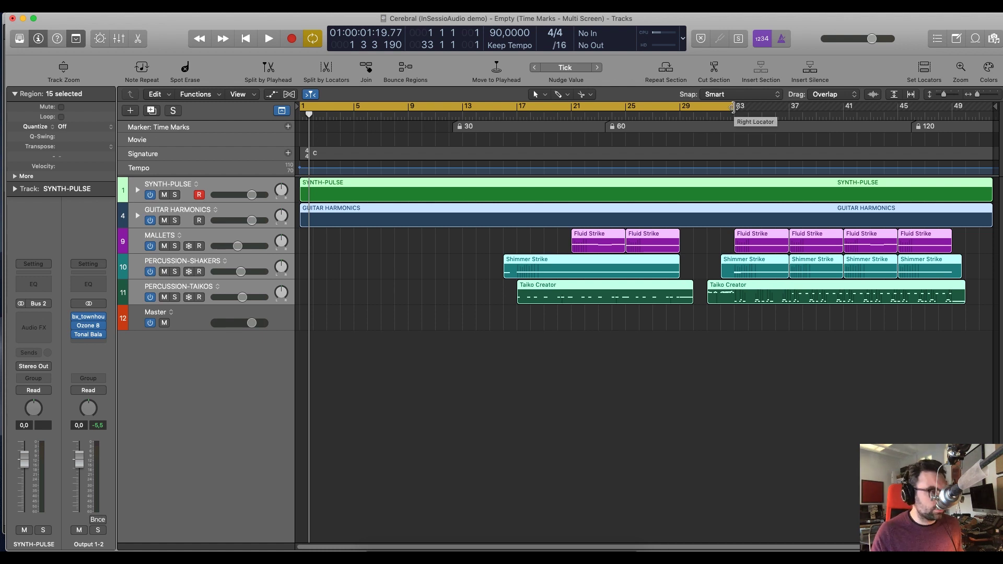
click(800, 428)
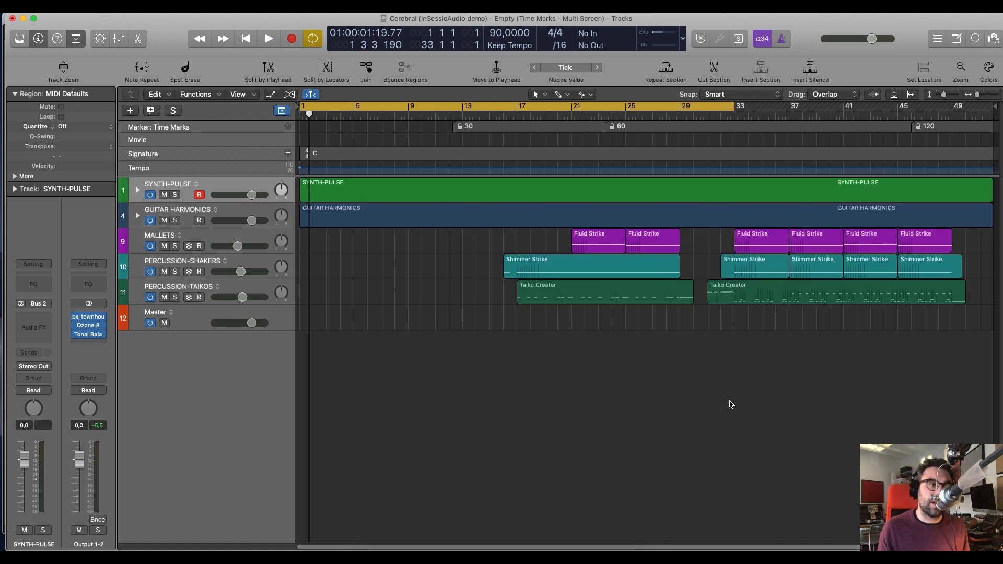
click(750, 201)
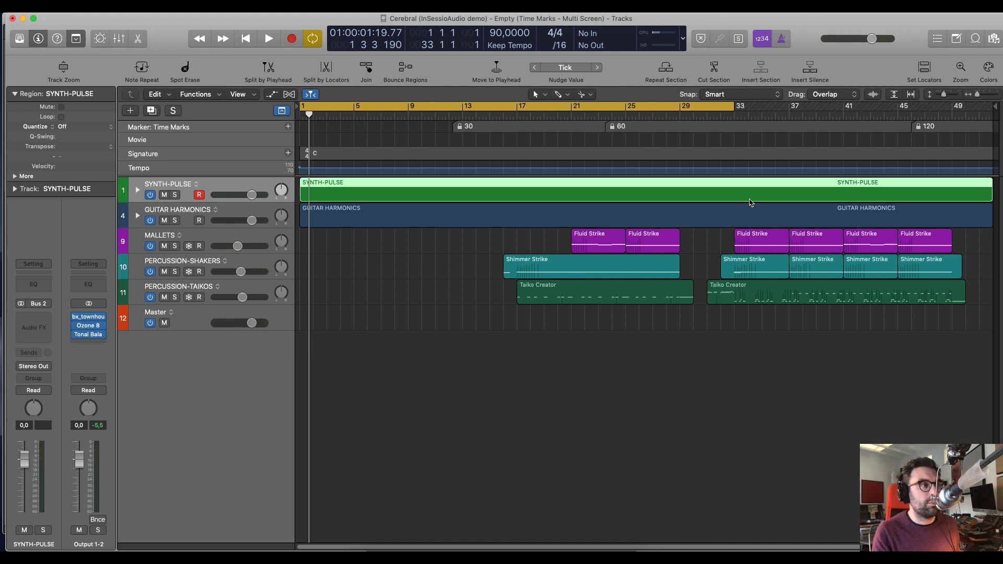
key(super+u)
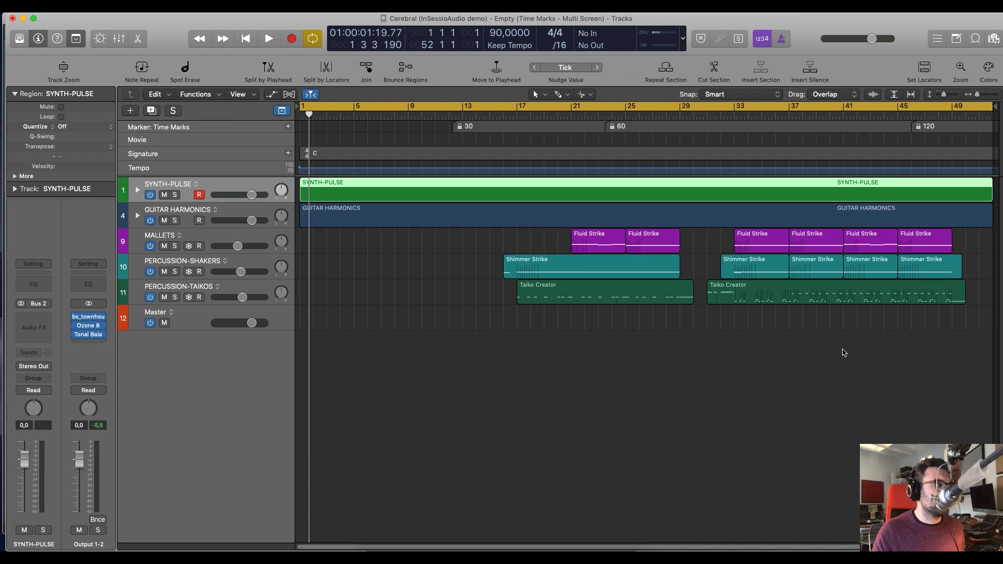
drag(930, 385, 438, 191)
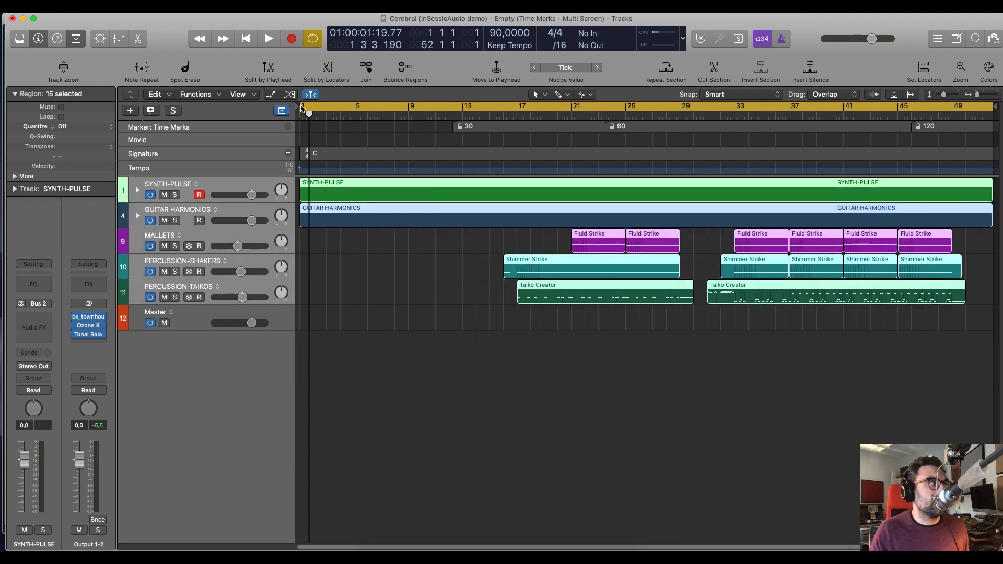
click(85, 7)
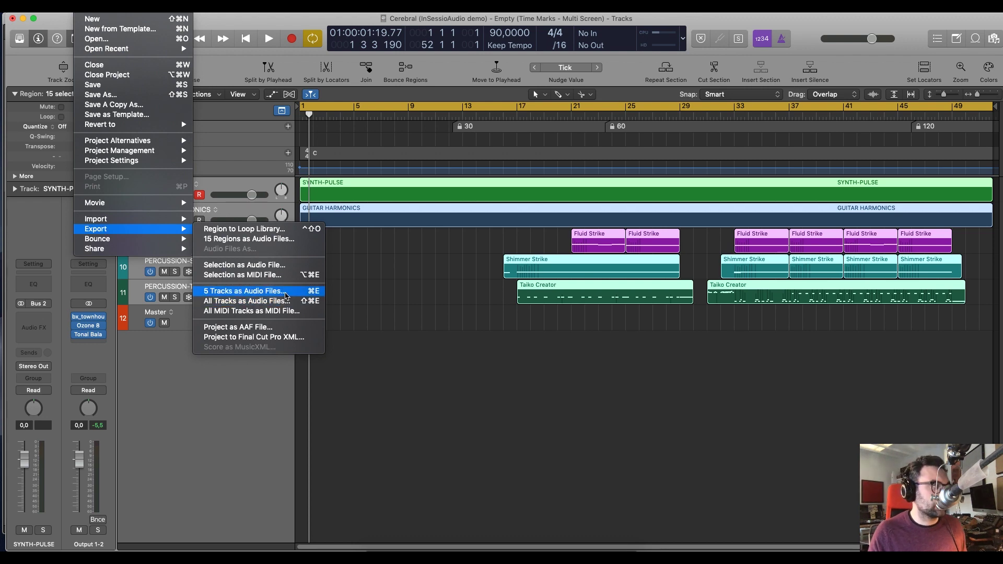
Export the 5 tracks as Cerebral_STEM_ WAV stems extended to the project end
click(287, 297)
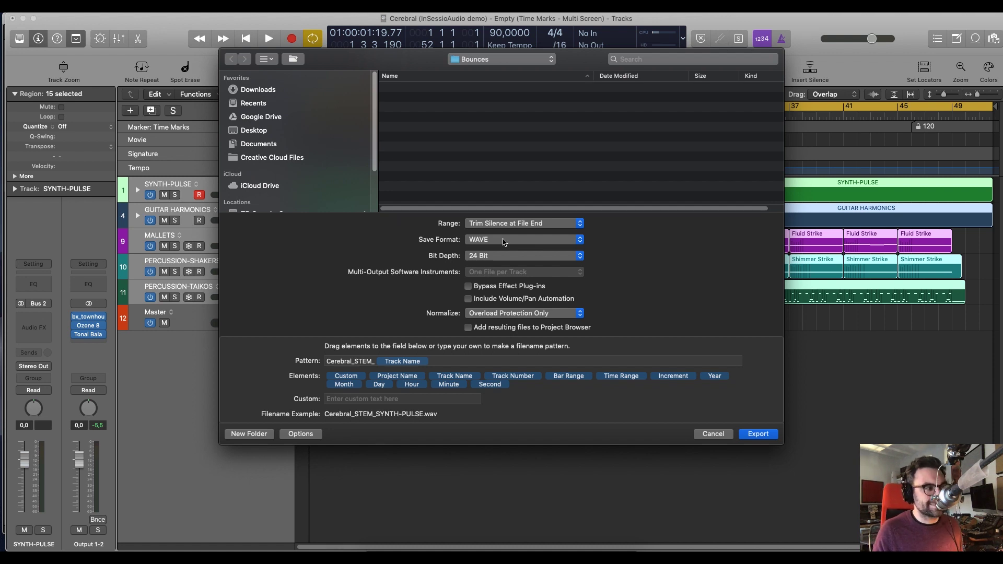
click(503, 225)
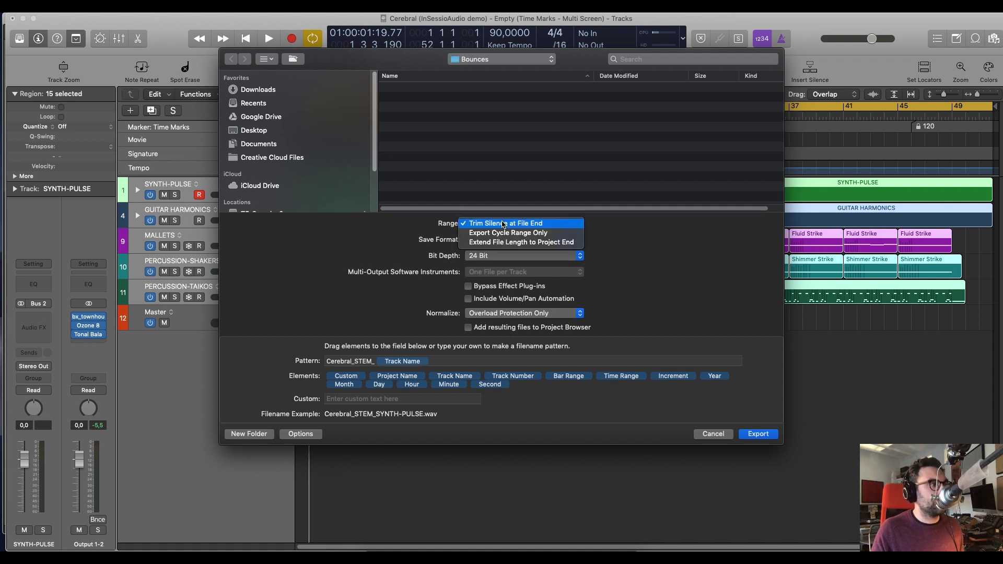
click(529, 242)
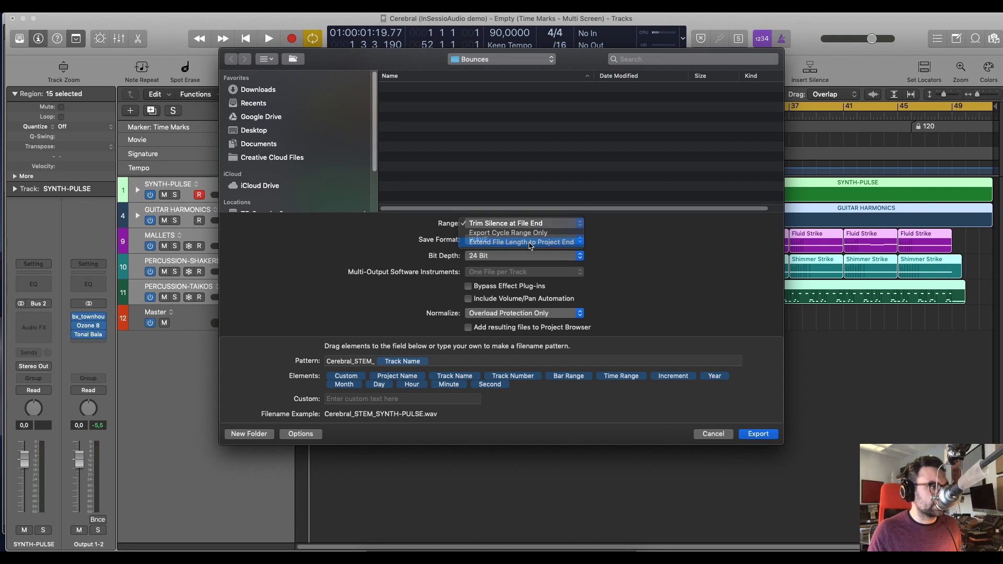
click(366, 362)
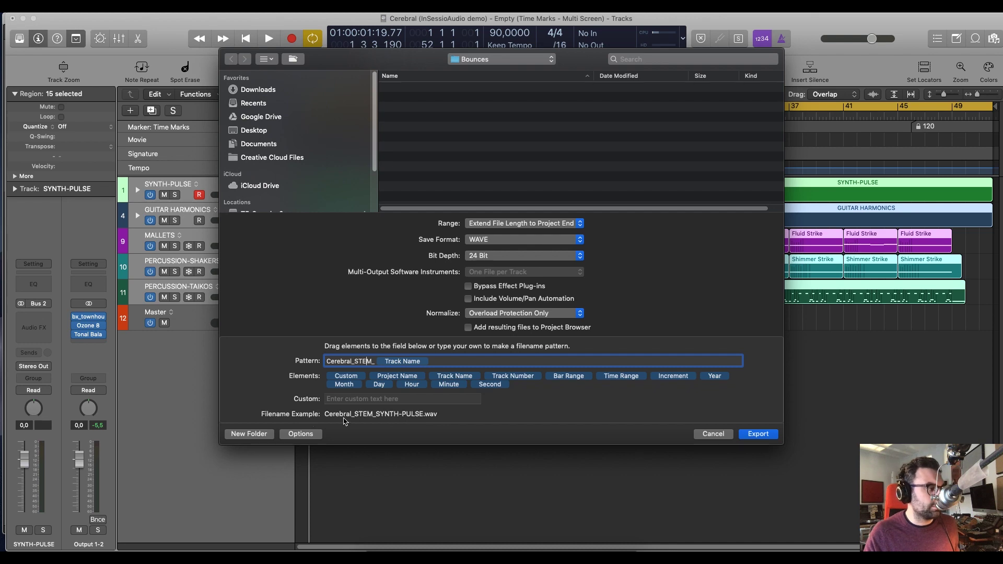
click(758, 434)
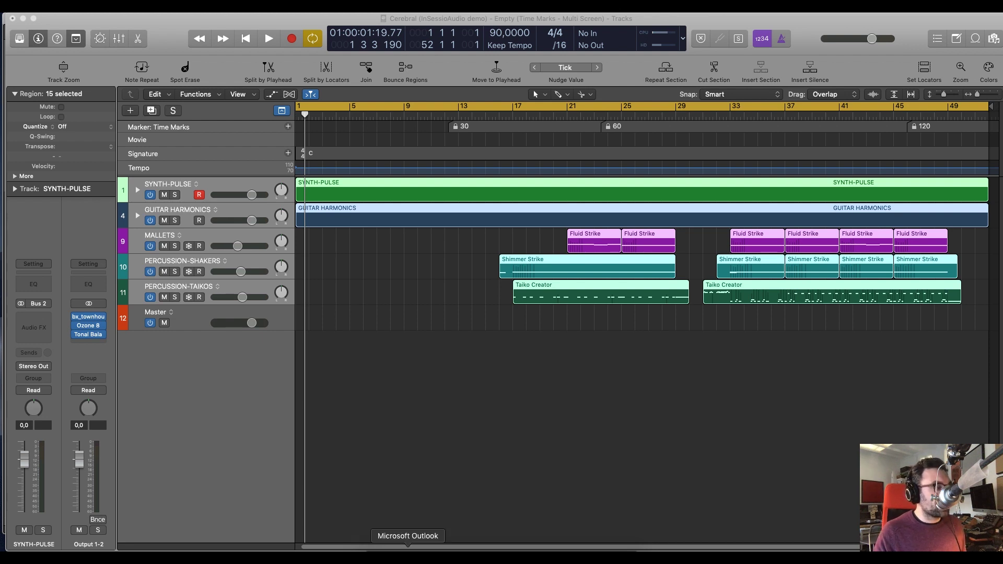
Drag all five Cerebral_STEM_ WAV files from the Bounces folder into Logic's track area
click(370, 557)
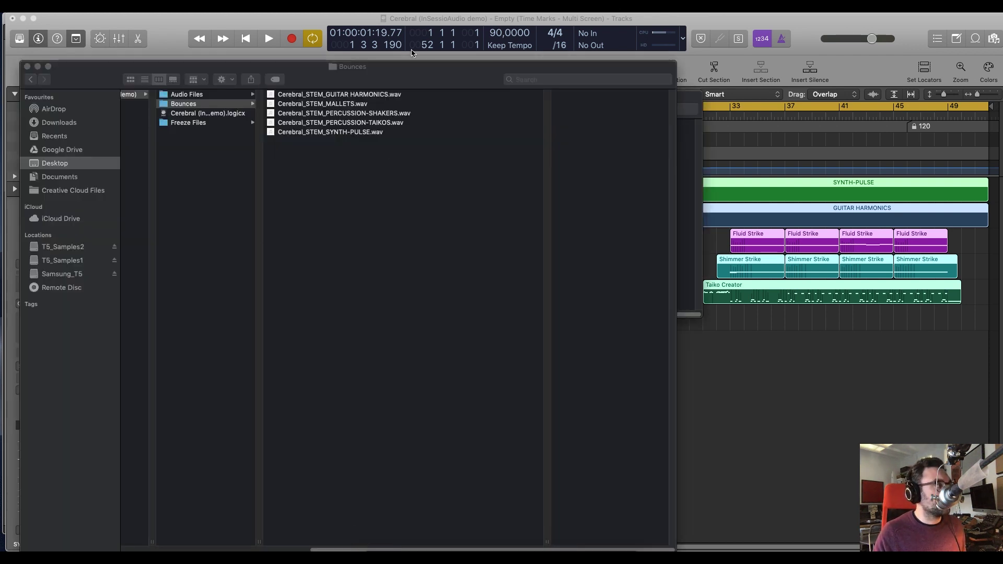
drag(439, 67, 647, 64)
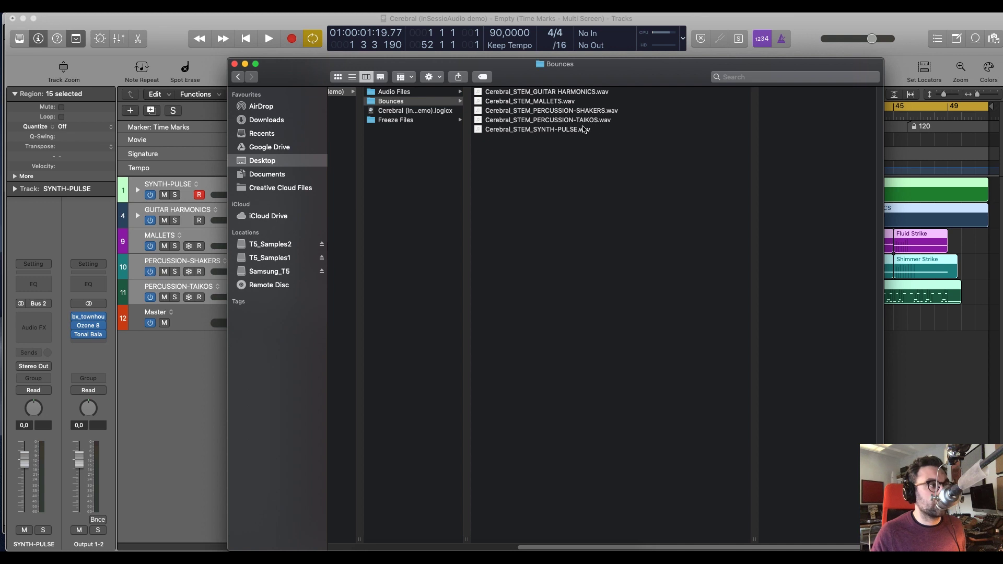
click(584, 130)
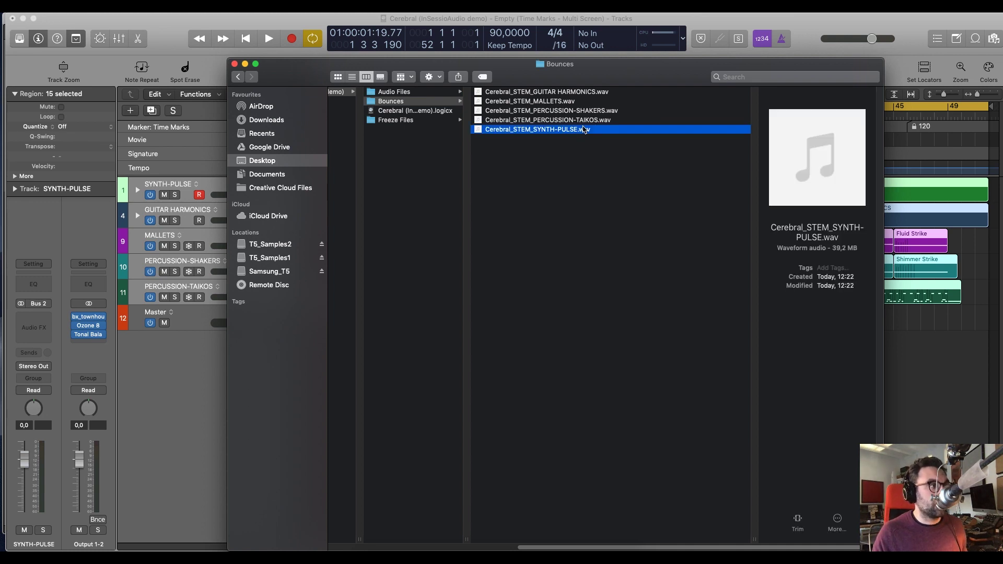
key(super+a)
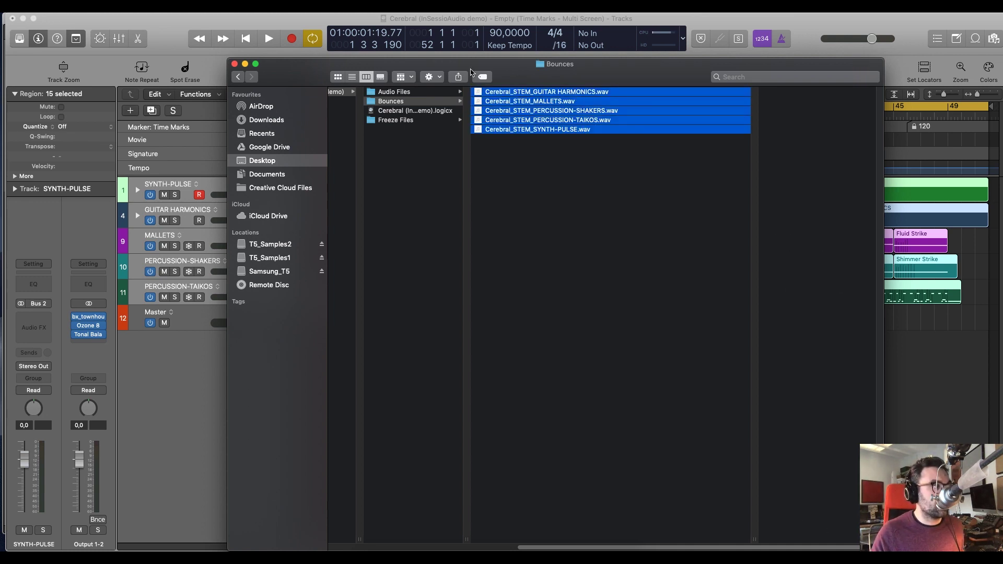
drag(575, 105, 250, 359)
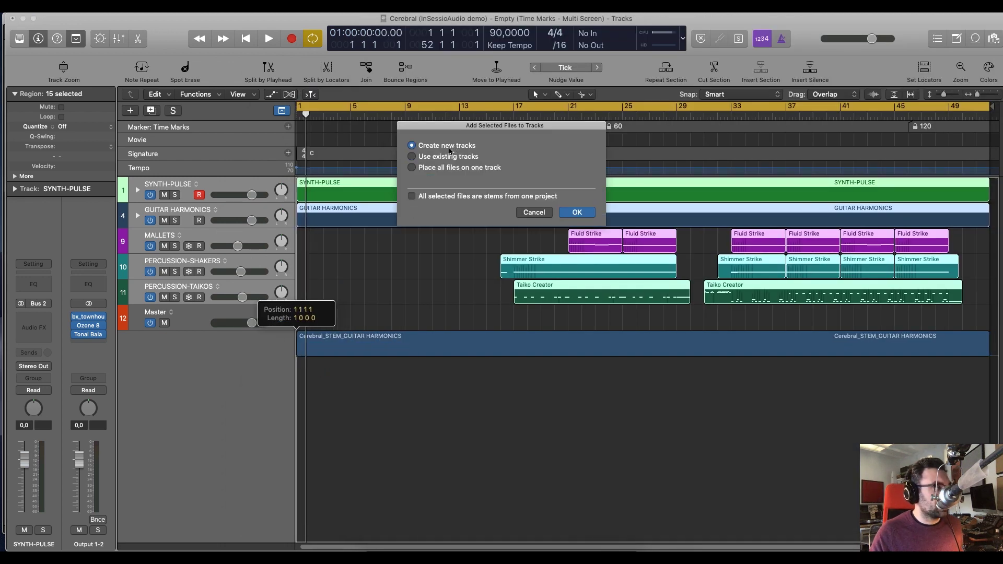
Add the Cerebral stems as new tracks 13–17, solo all five, and play them
click(577, 213)
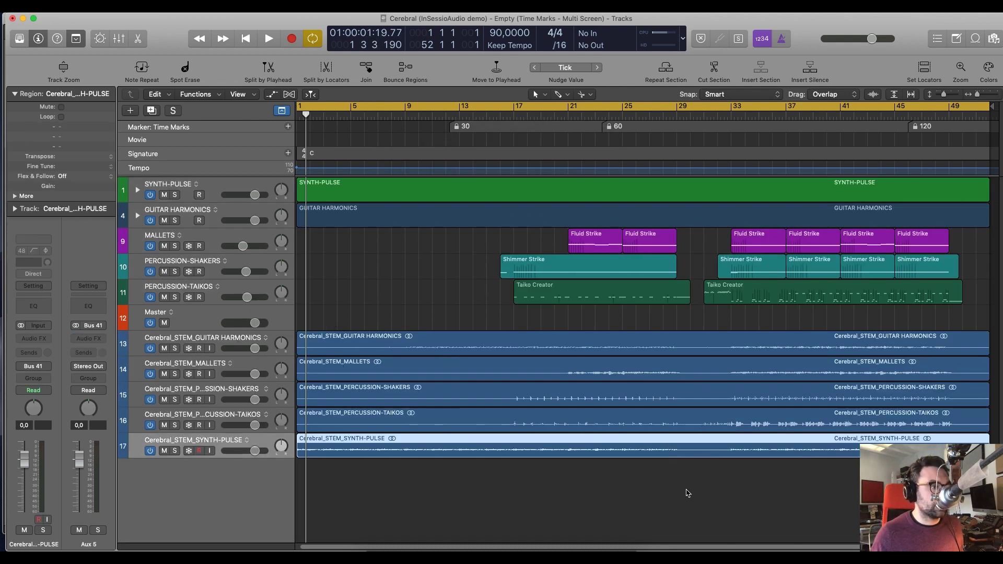
drag(178, 349, 179, 453)
click(364, 525)
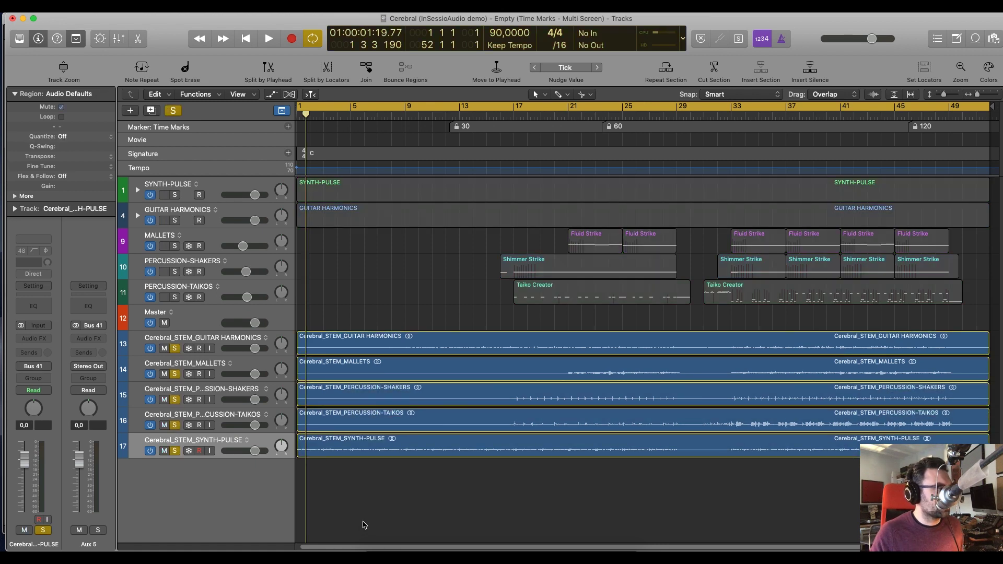
key(space)
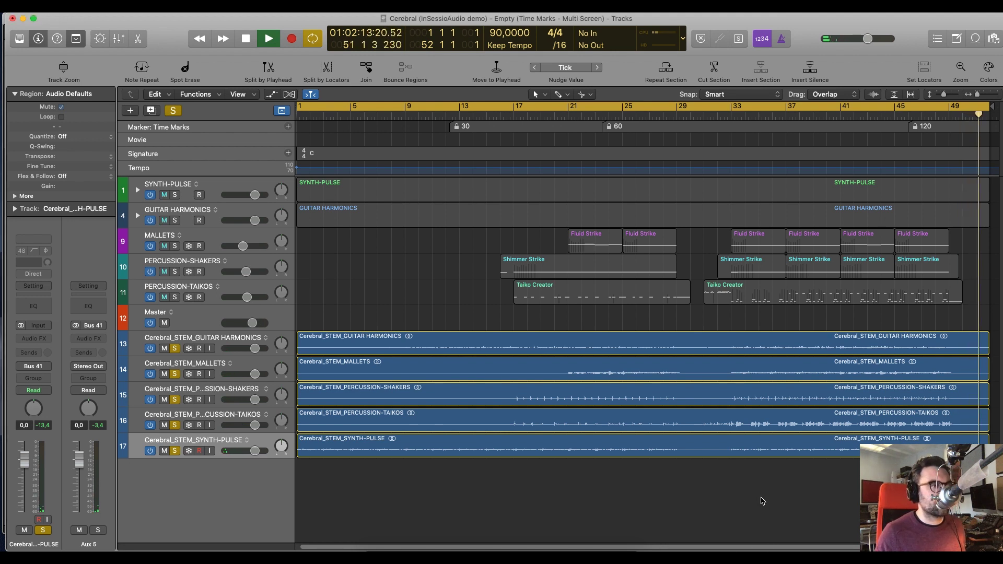
Stop playback, unsolo stem tracks 13–17, and expand the SYNTH-PULSE stack
key(space)
drag(175, 348, 176, 452)
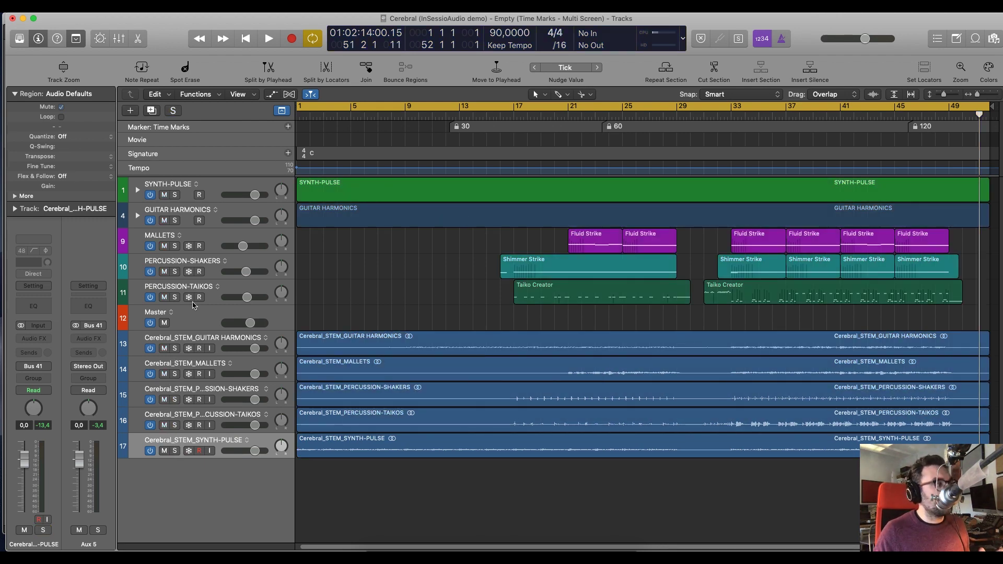
click(175, 187)
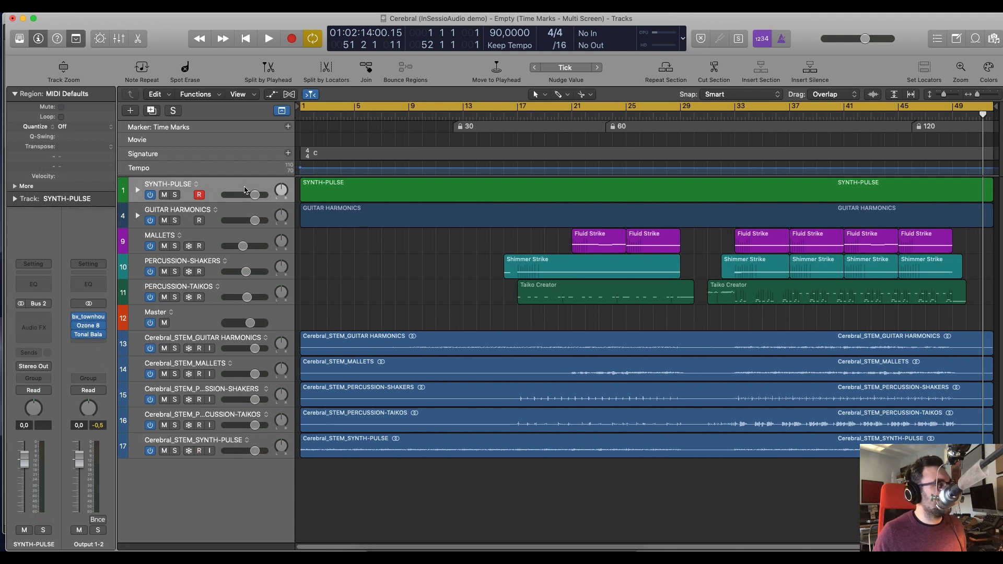
key(ctrl+Down)
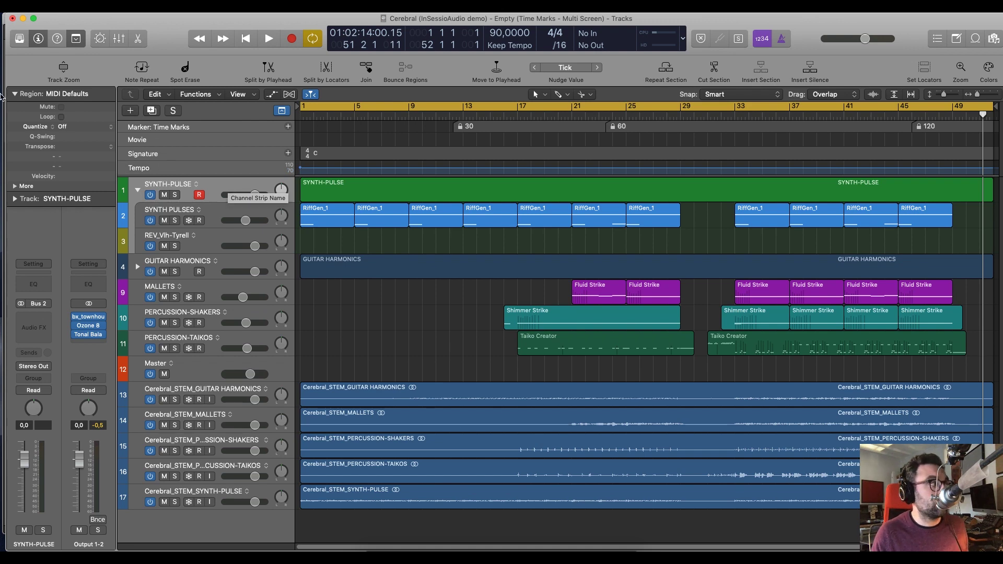
Save the SYNTH-PULSE stack as SYNTH-PULSES.patch in the Pulses user-patch folder, replacing the old file
click(18, 40)
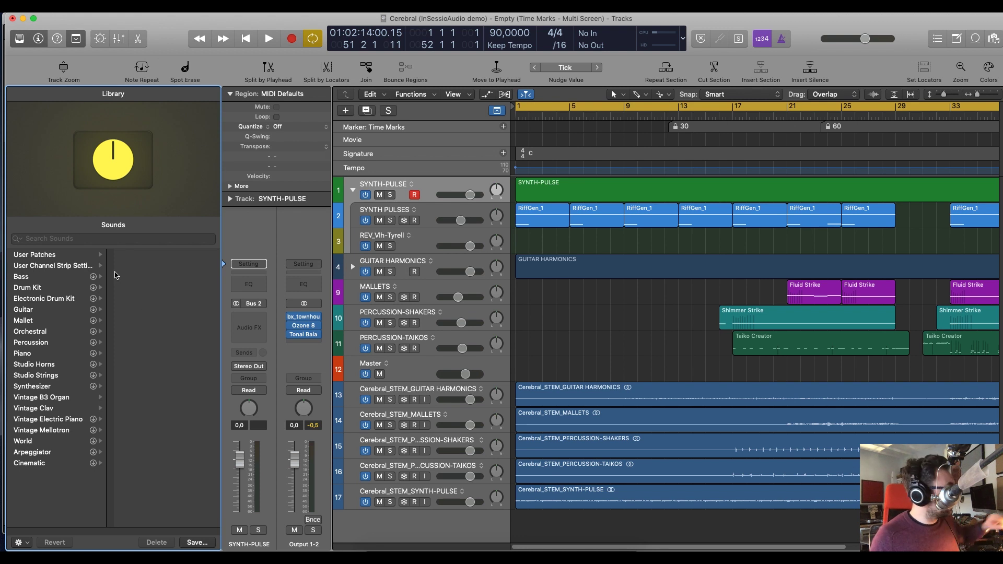
click(75, 256)
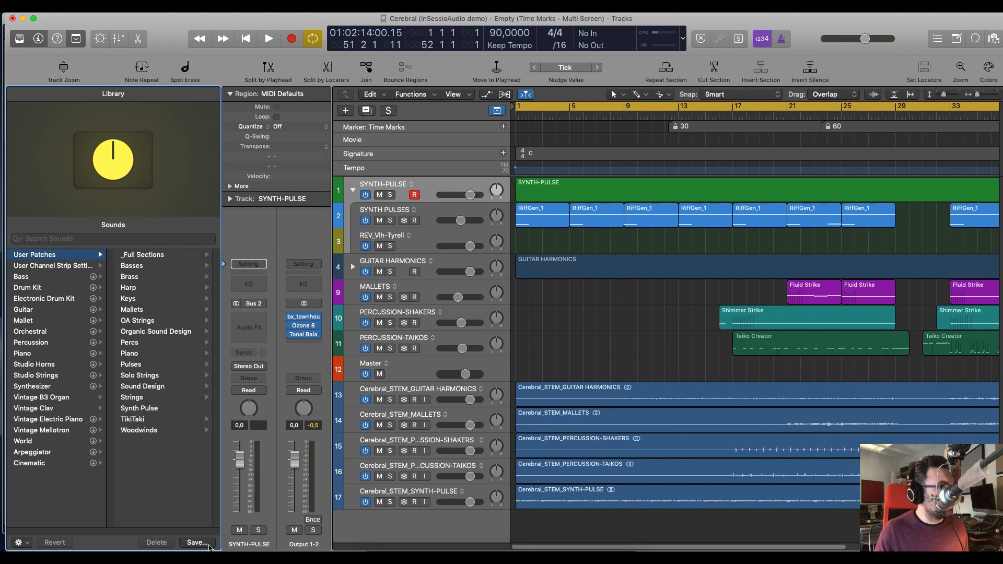
click(209, 546)
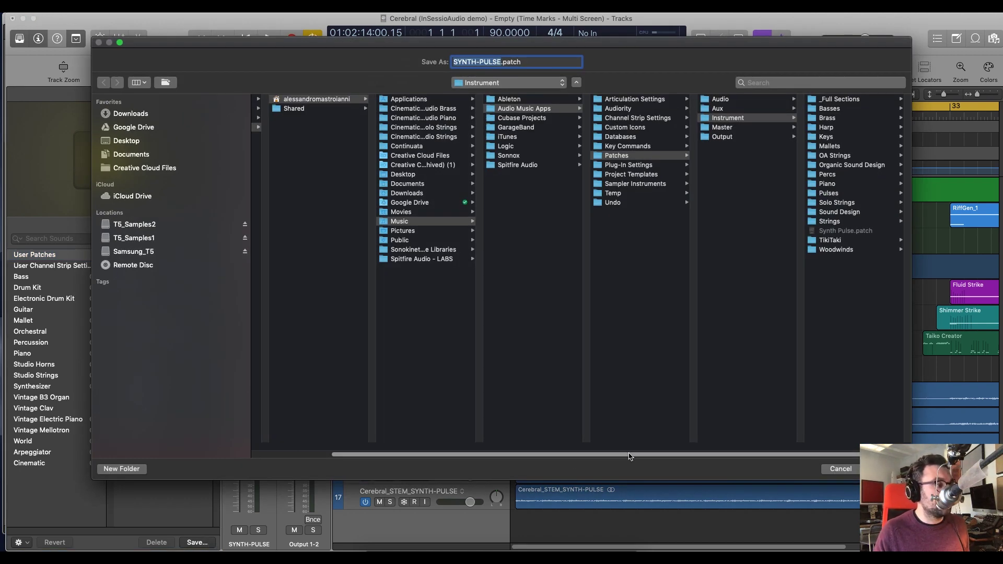
drag(753, 50, 701, 52)
drag(863, 90, 898, 90)
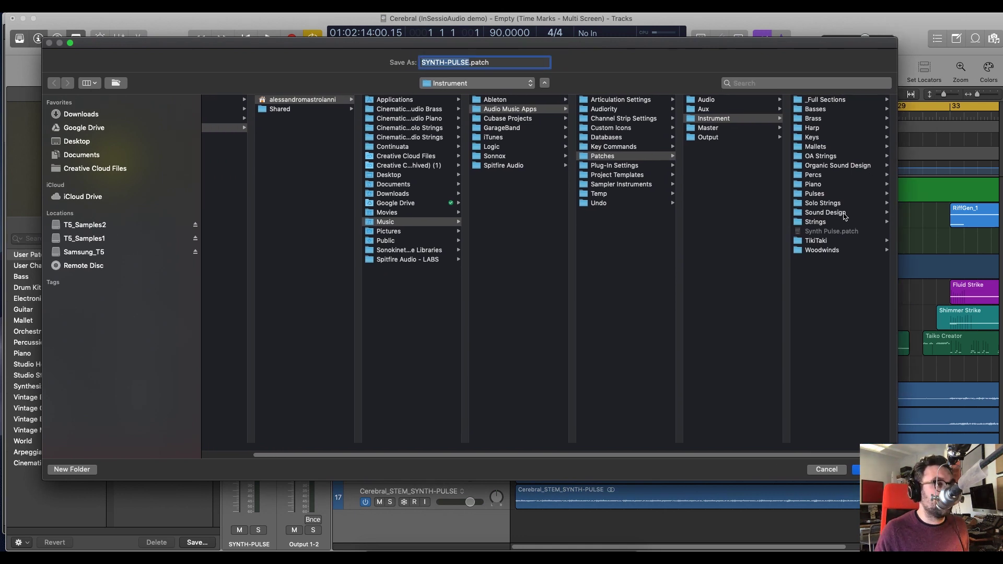
click(827, 195)
click(838, 157)
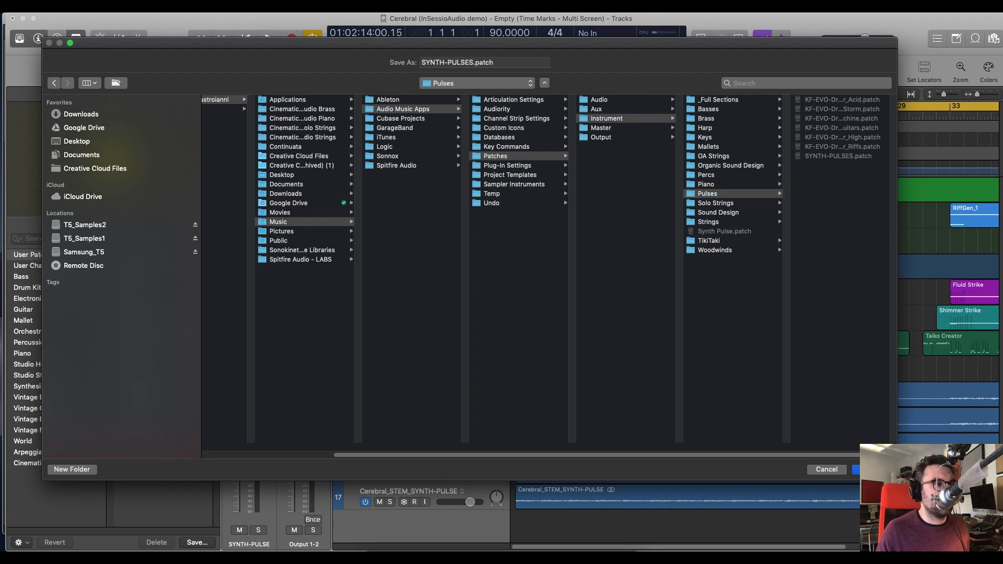
click(870, 469)
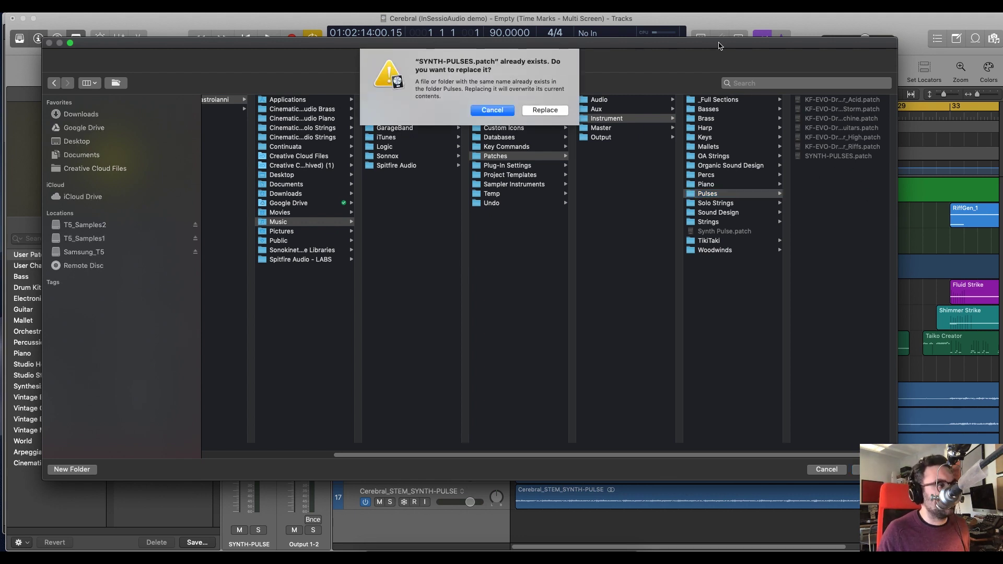
click(544, 110)
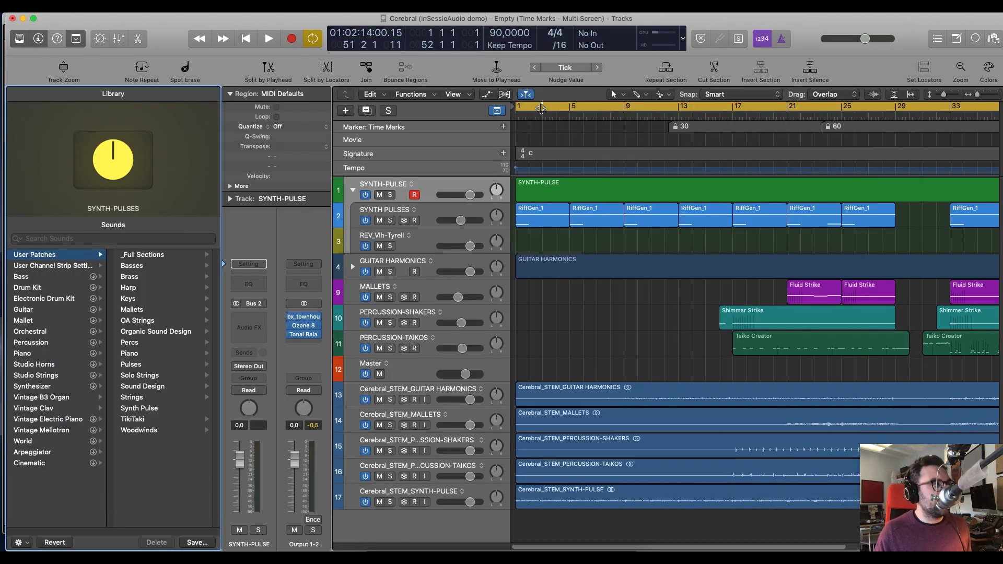
Save and close the Cerebral project, then start a new project from the Empty template
click(474, 184)
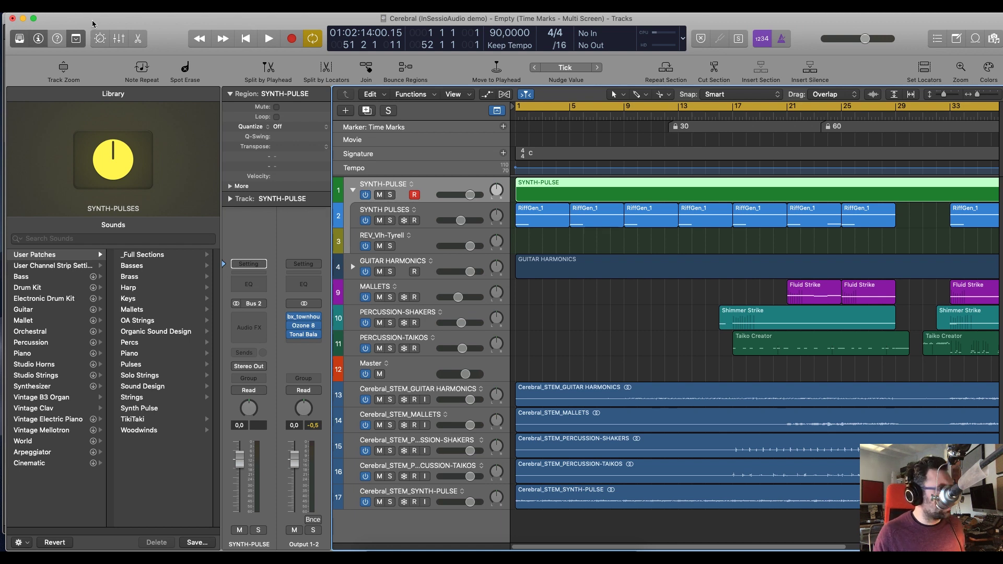
key(super+w)
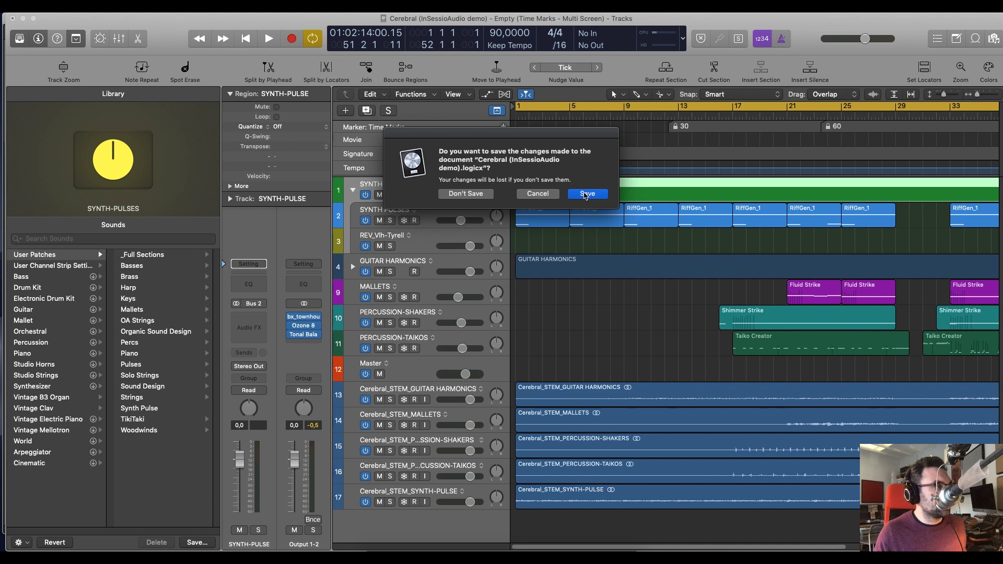
click(587, 194)
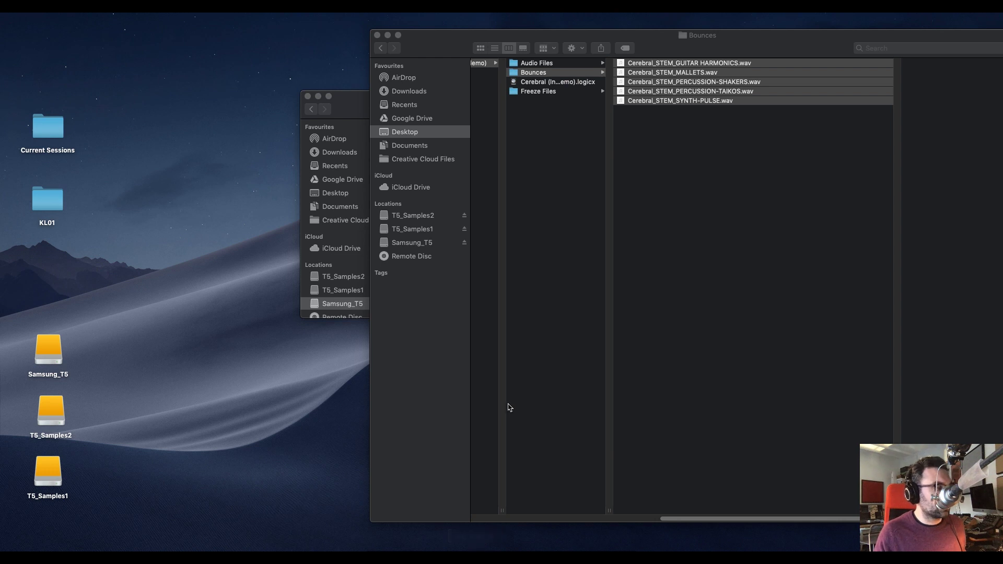
click(606, 353)
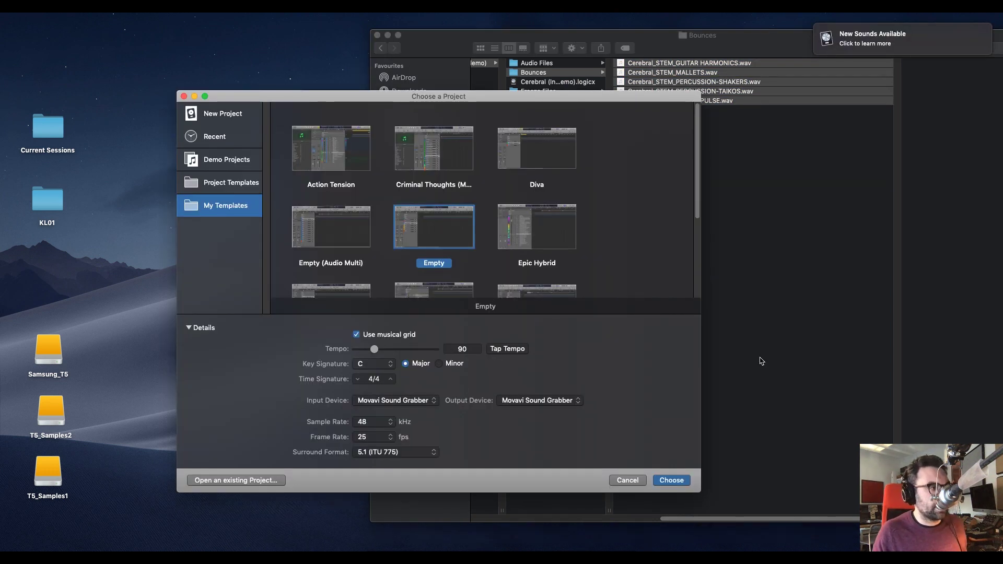
click(670, 480)
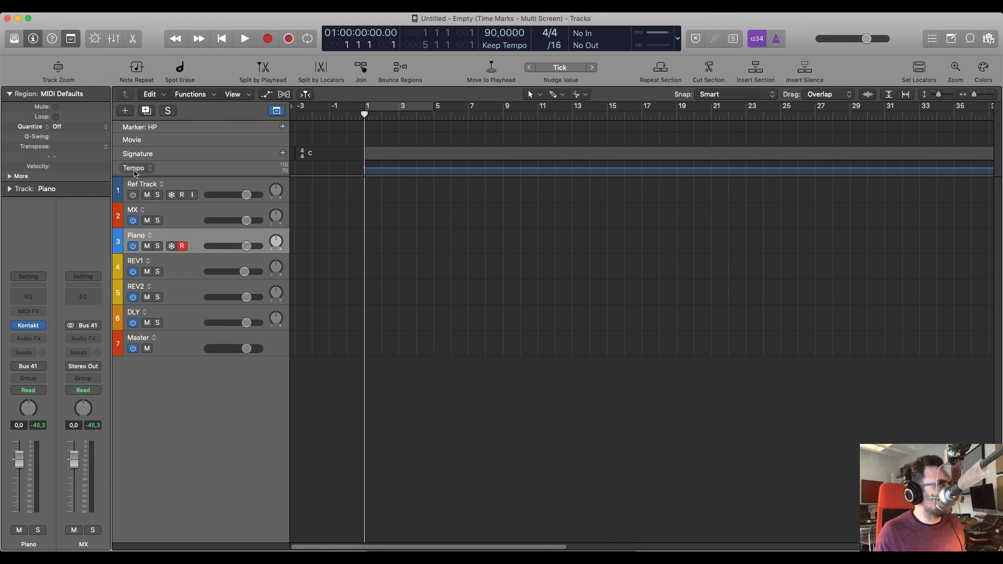
Load the SYNTH-PULSES patch from User Patches > Pulses and select the SYNTH PULSES track
click(21, 42)
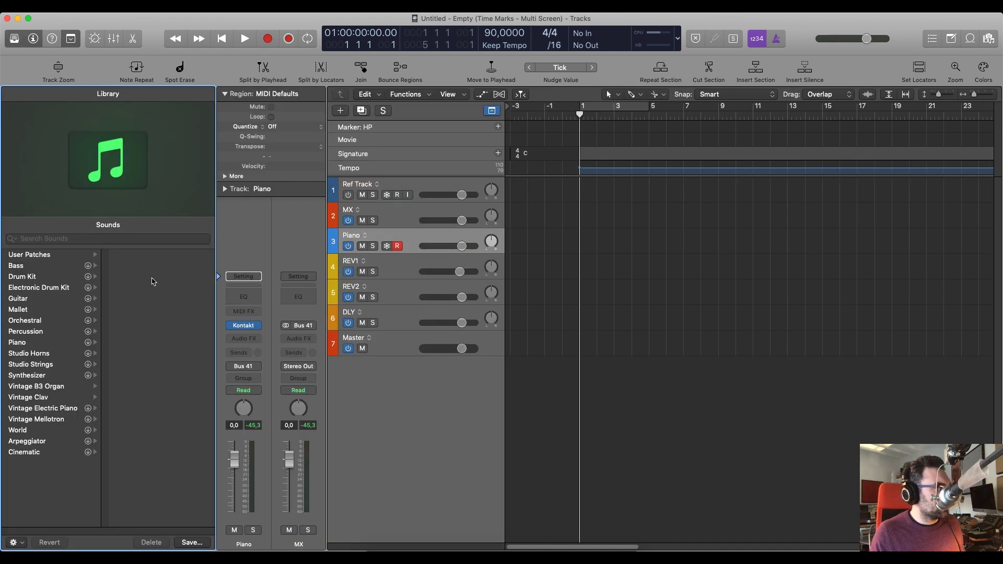
click(73, 255)
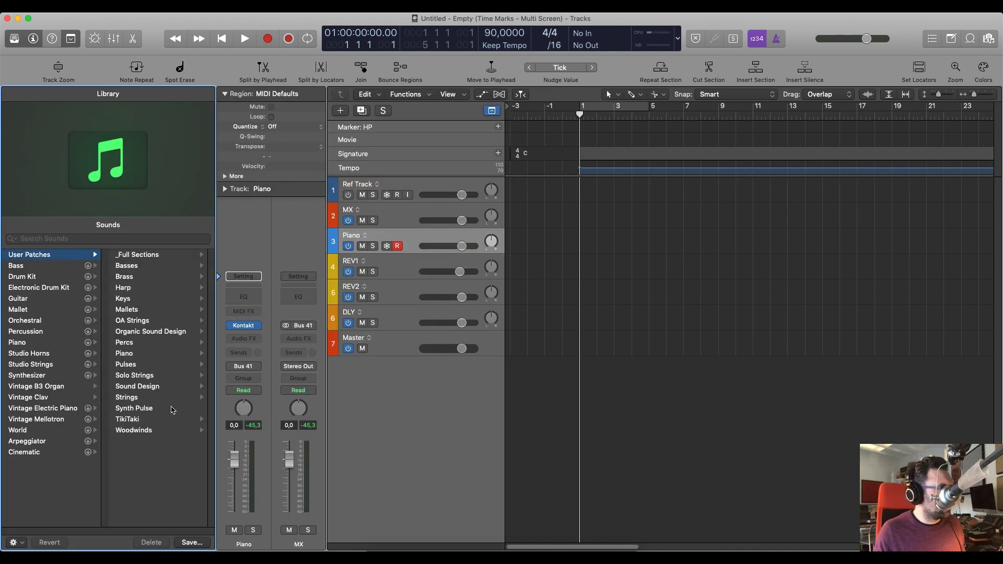
click(137, 365)
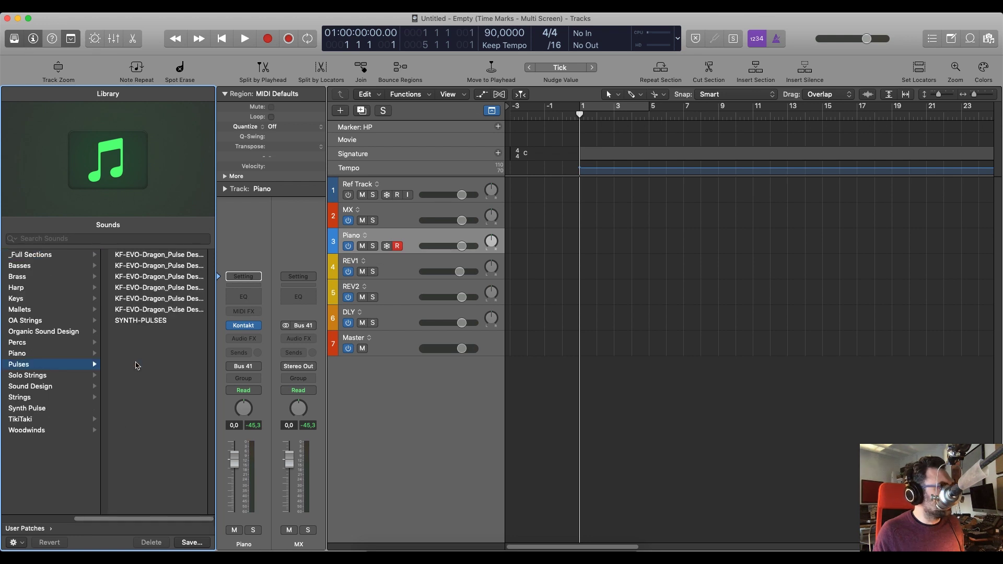
click(131, 322)
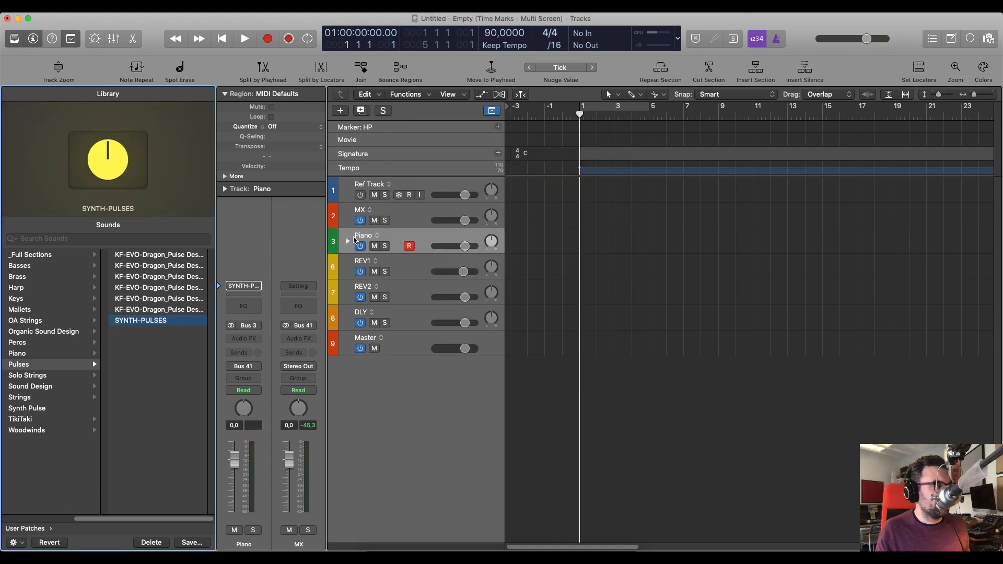
click(347, 245)
click(430, 268)
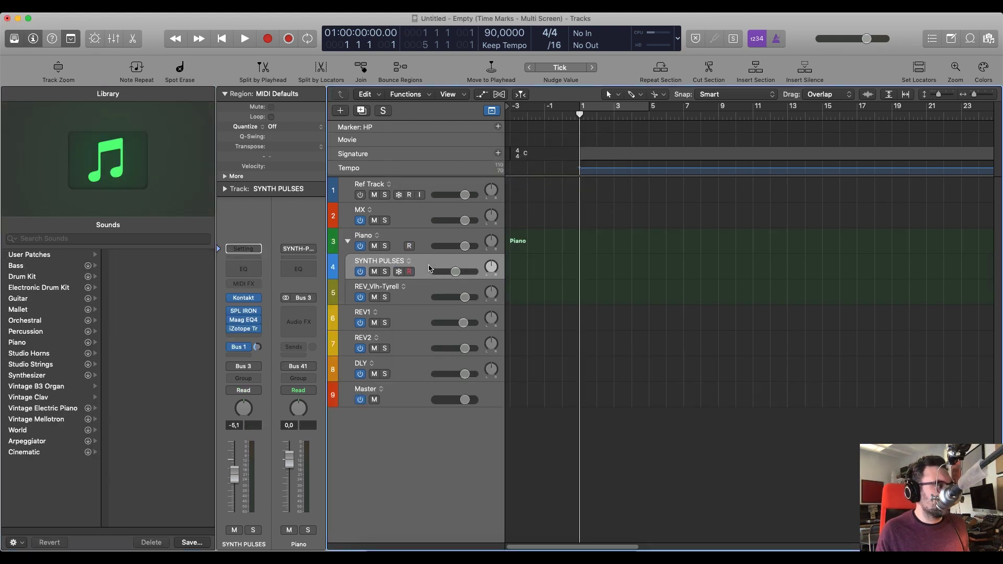
mouse_move(251, 301)
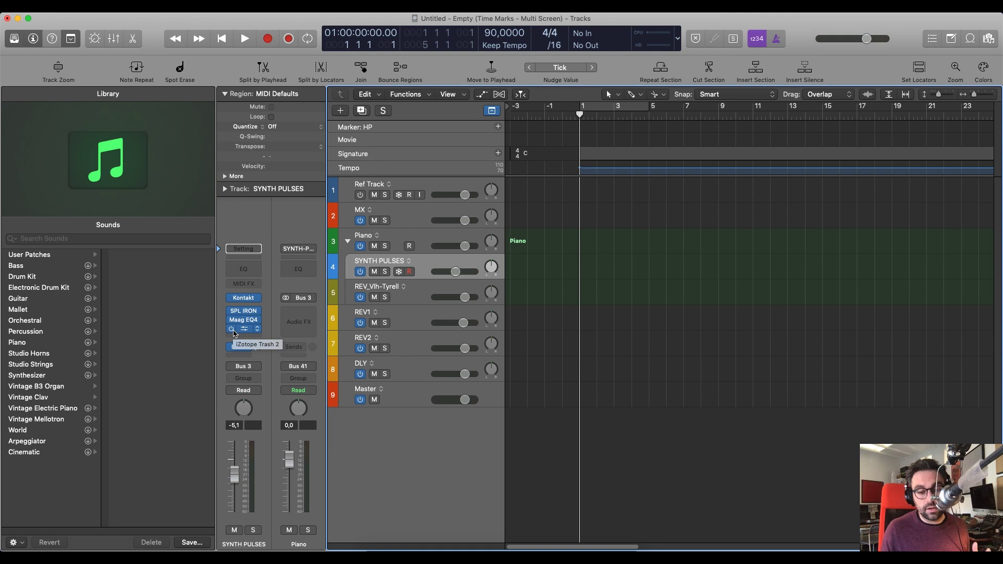
Collapse the Piano stack and add a new Kontakt software instrument track
click(347, 240)
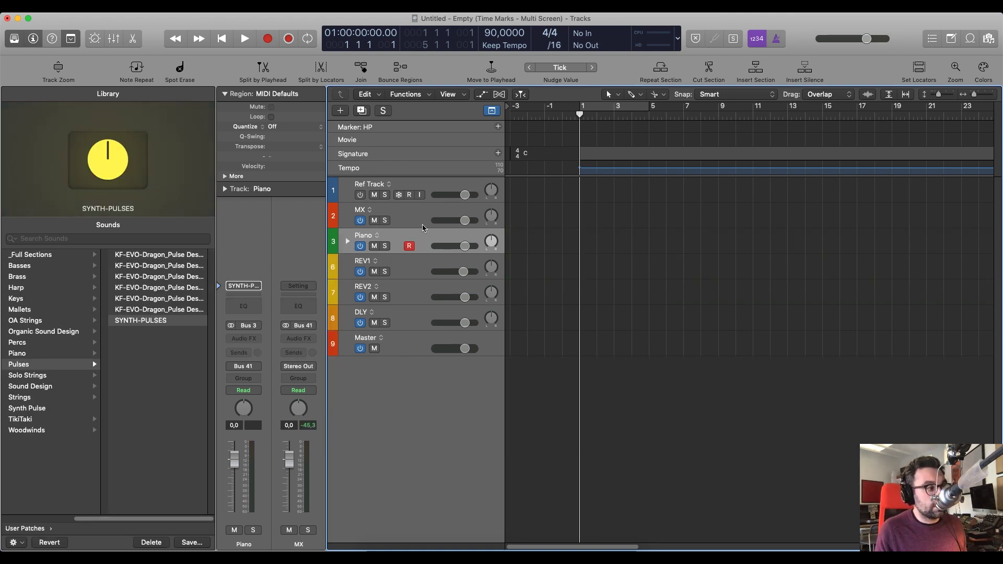
click(344, 113)
key(Return)
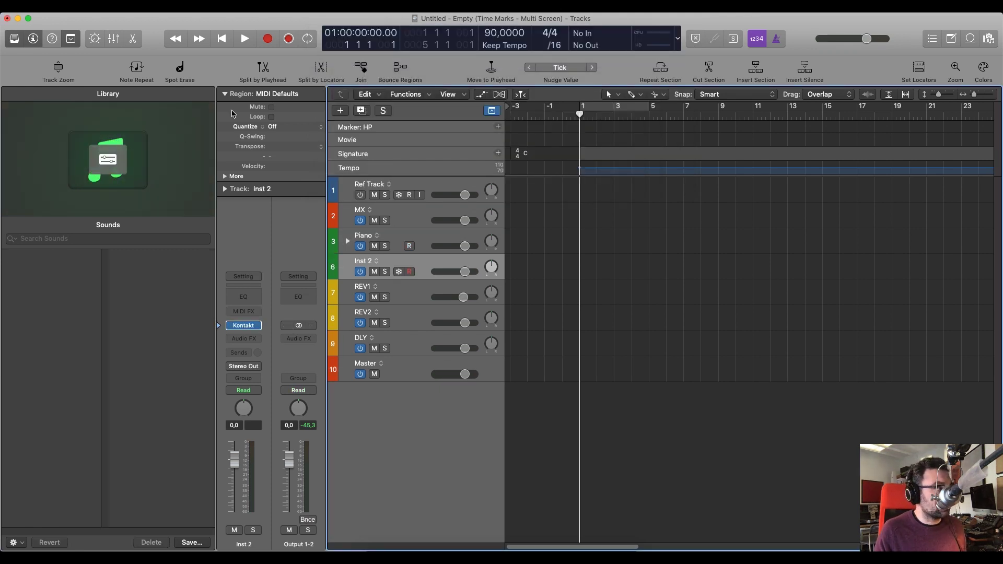
Load the CSS + CSSS patch from _Full Sections onto the Inst 2 track
click(14, 39)
click(14, 39)
click(419, 239)
click(418, 267)
click(40, 257)
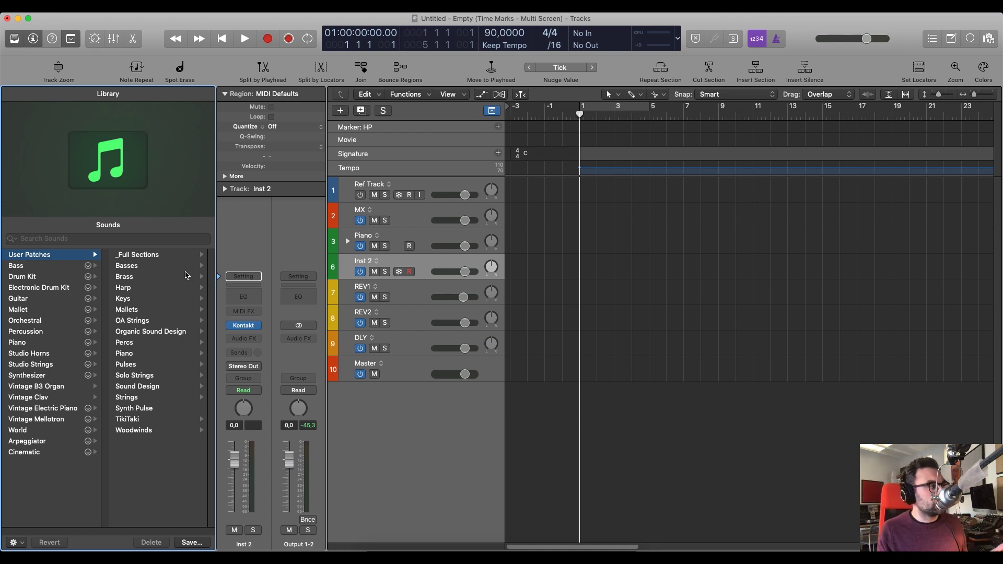
click(137, 254)
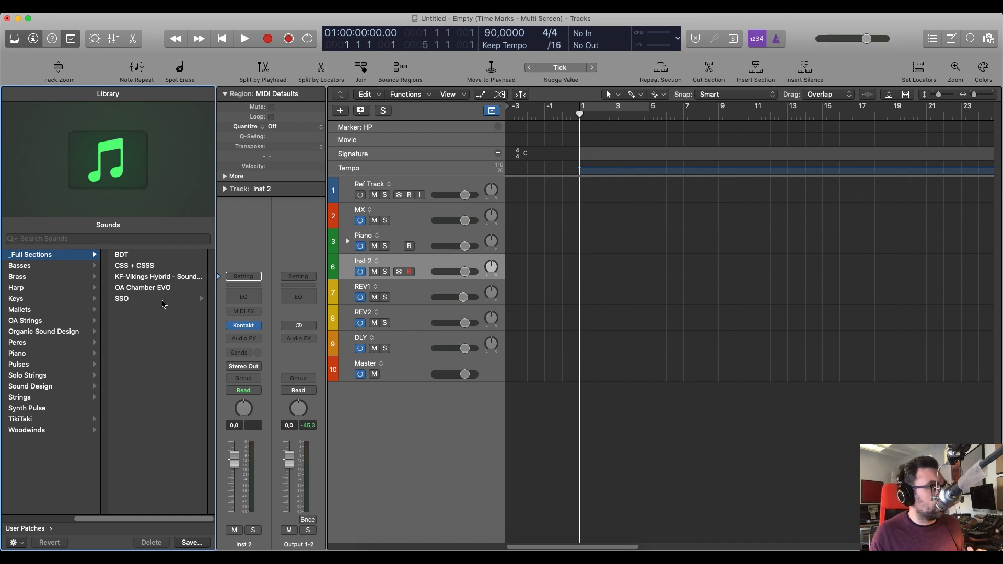
click(171, 266)
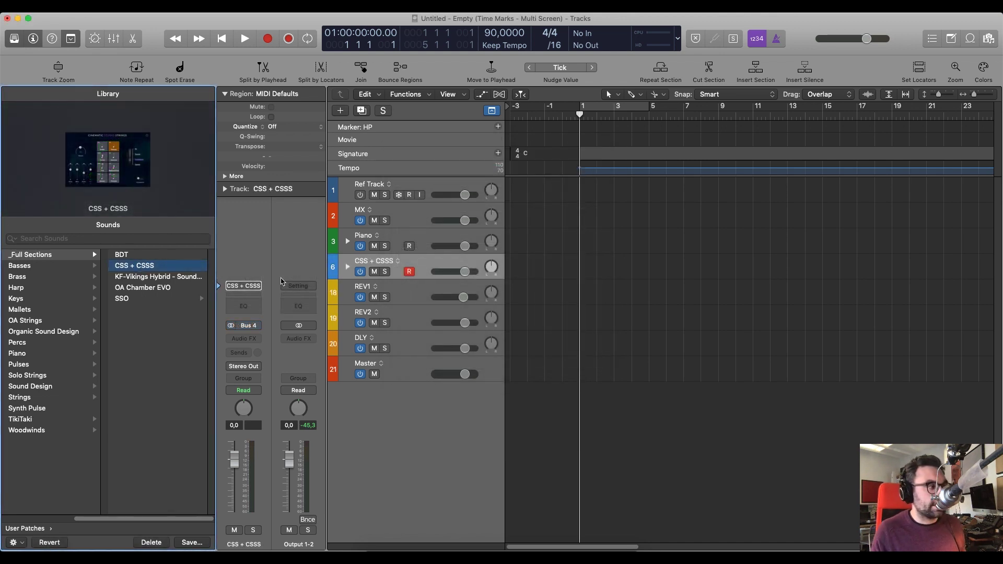
Expand the CSS + CSSS stack and open the LiteEns Kontakt instrument beside the tracks
click(347, 267)
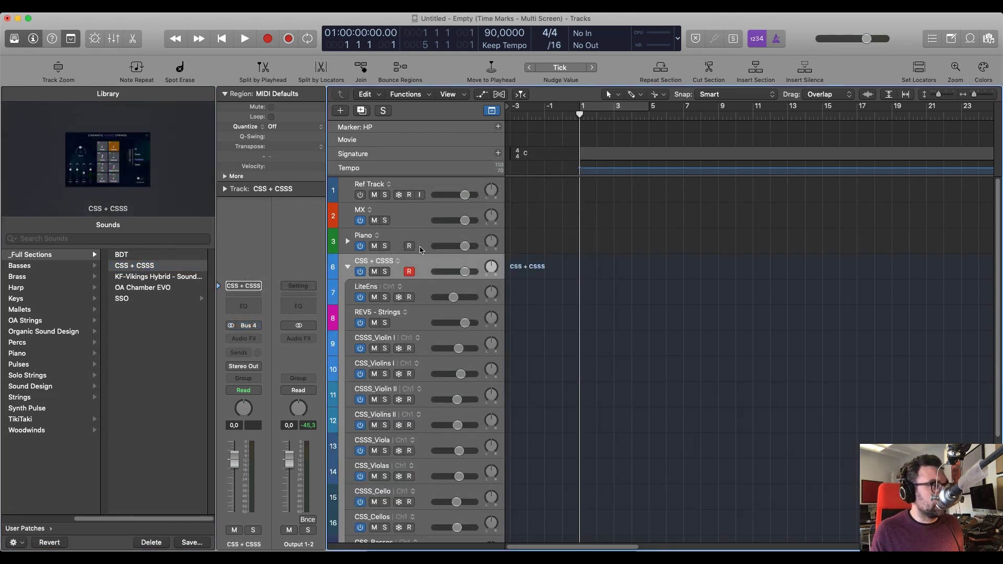
click(388, 290)
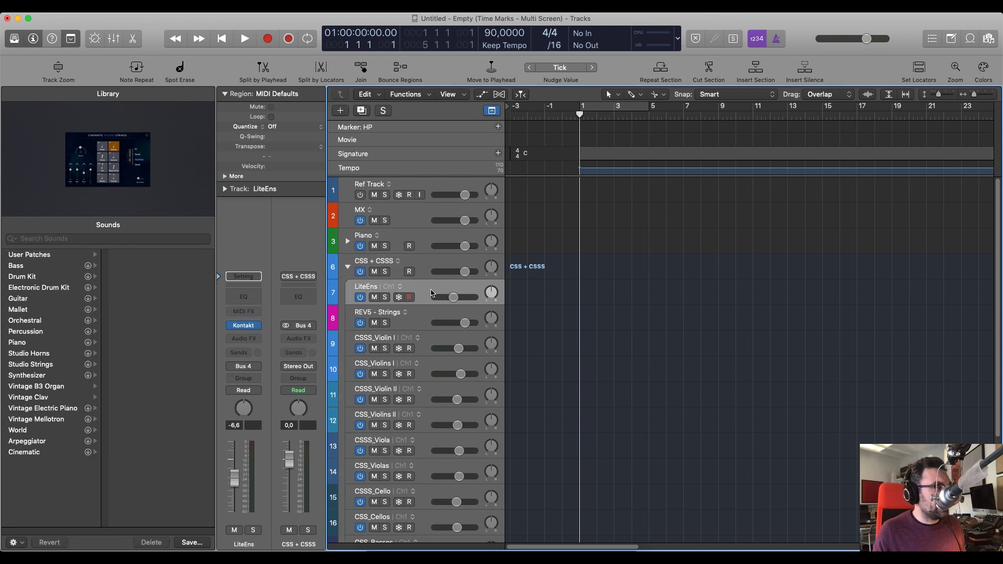
click(245, 328)
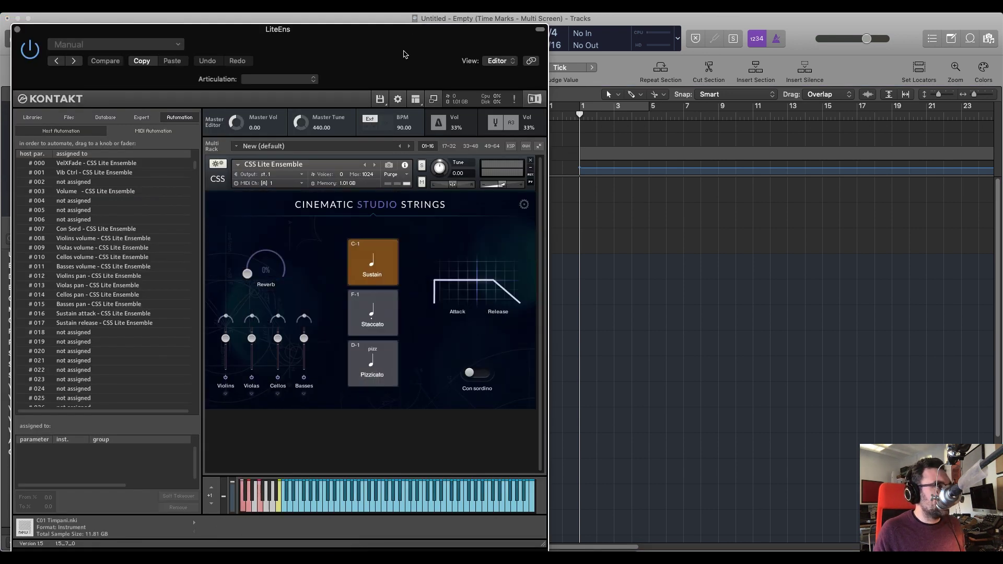
drag(401, 49, 857, 235)
click(413, 325)
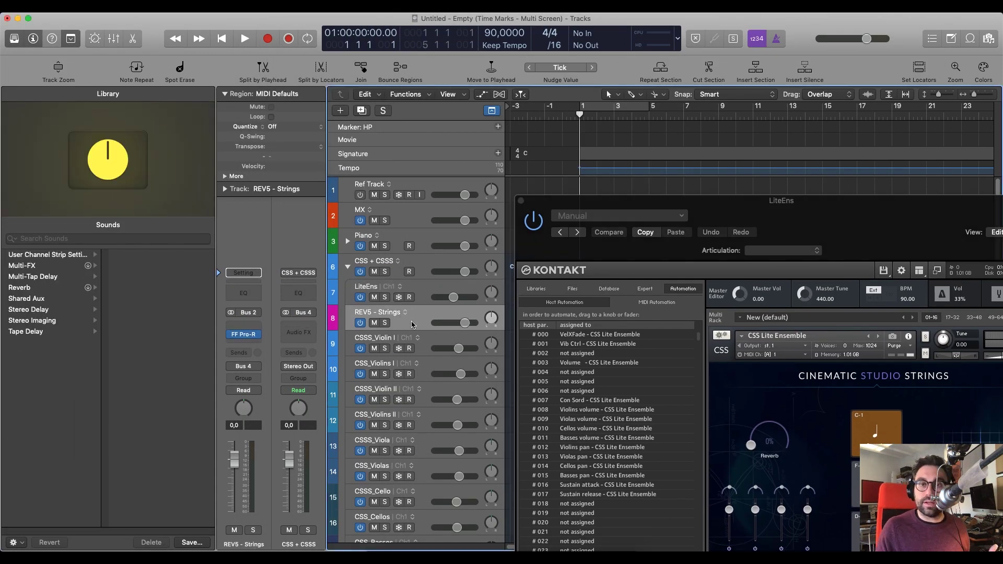
Rename the CSS + CSSS stack to STRINGS
click(454, 264)
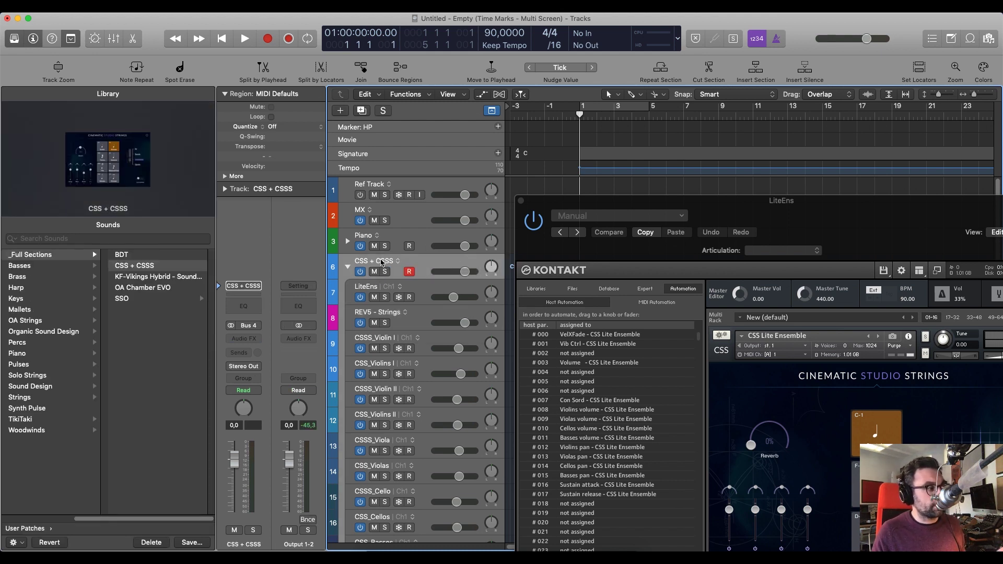
key(shift+Return)
text(STRIN)
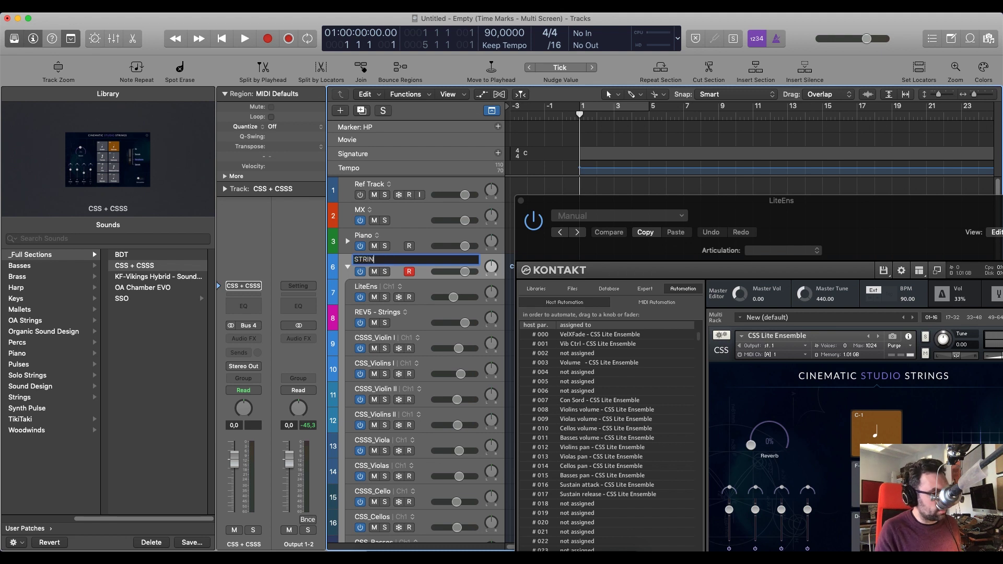
text(GS)
key(Return)
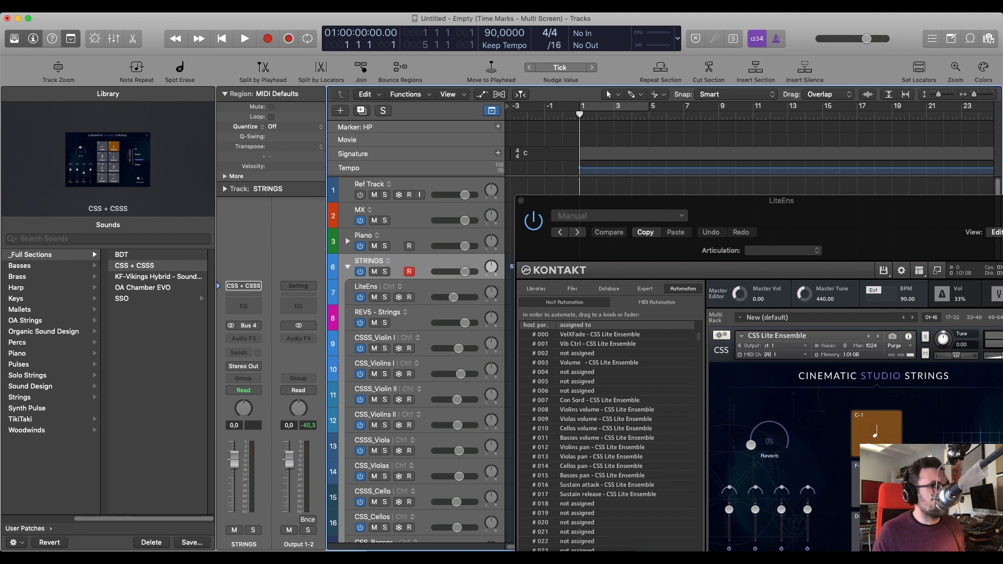
Open the CSSS_Violin I Kontakt instrument alongside the LiteEns window
click(428, 343)
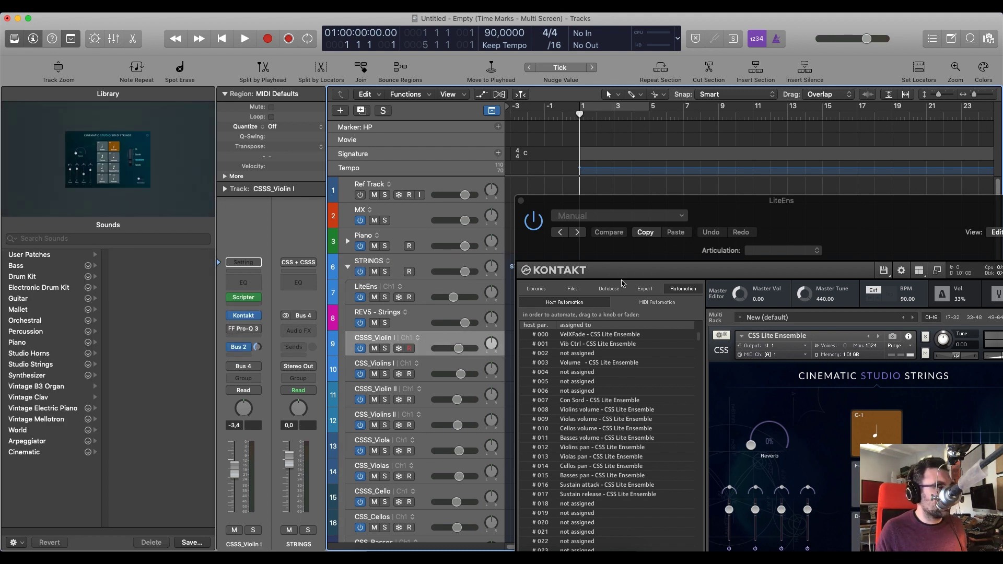
click(731, 219)
drag(731, 219, 672, 64)
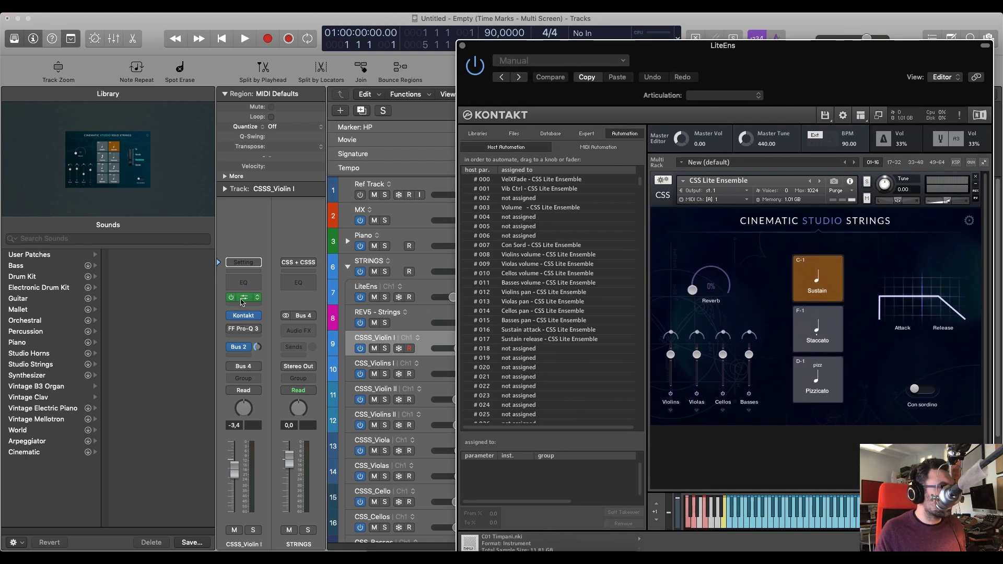
click(246, 316)
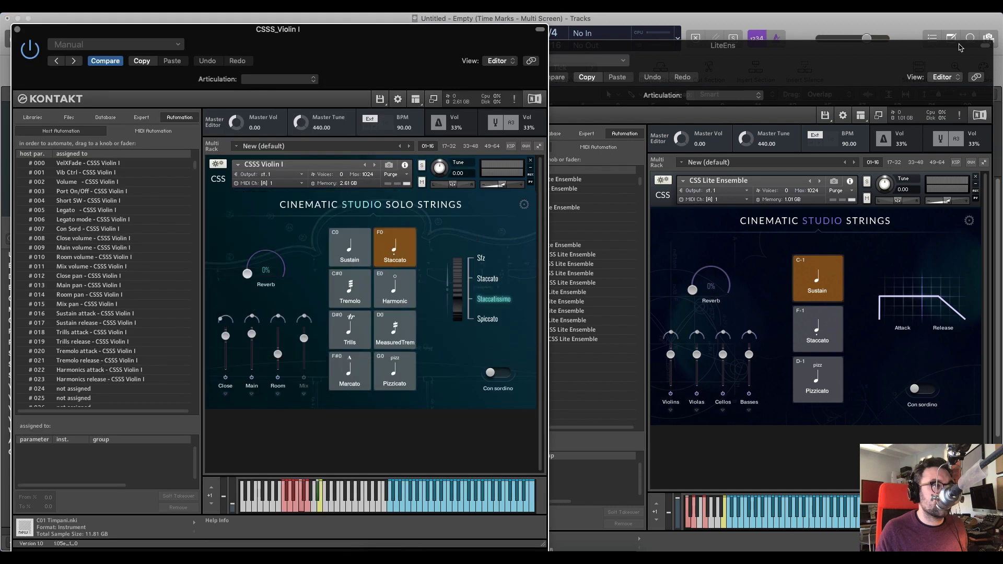
Close the LiteEns window and step through the violin tracks to CSS_Violins II
click(585, 63)
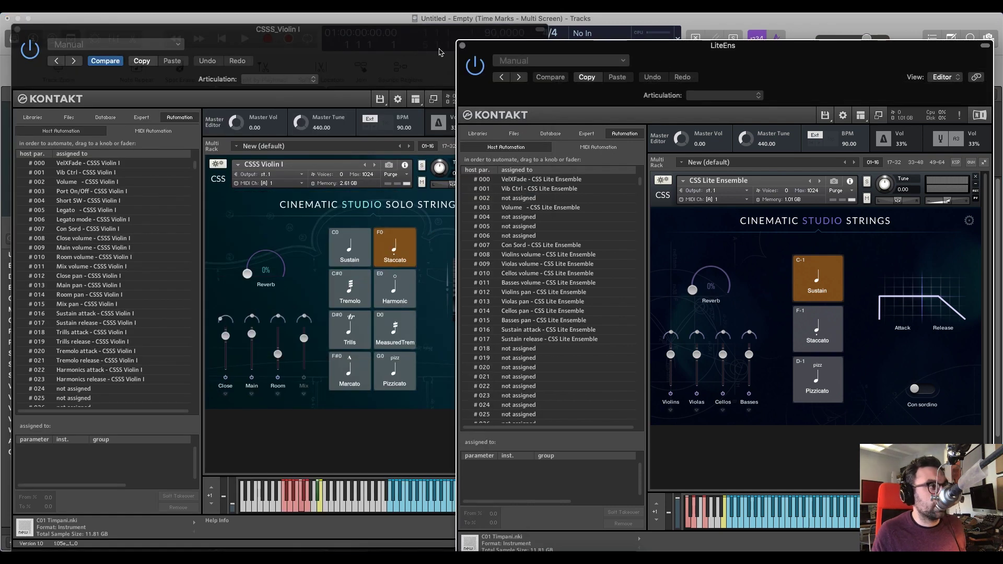
click(463, 45)
drag(417, 35, 811, 25)
key(Down)
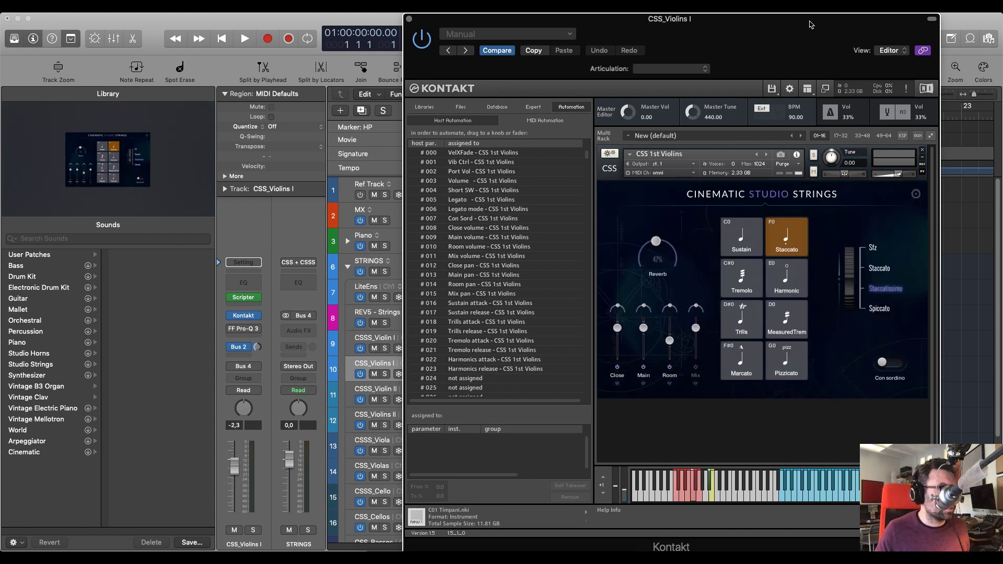
key(Down)
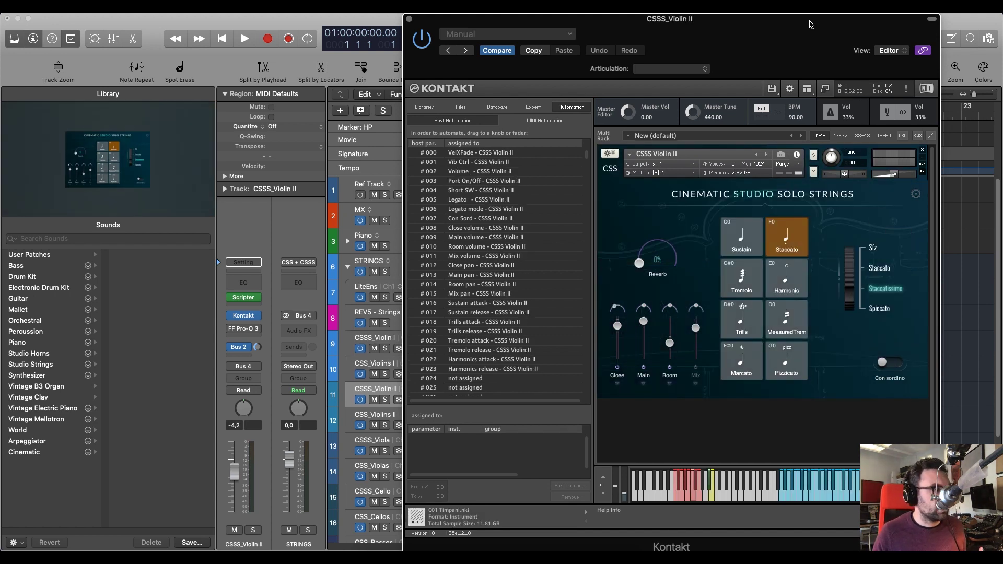
key(Down)
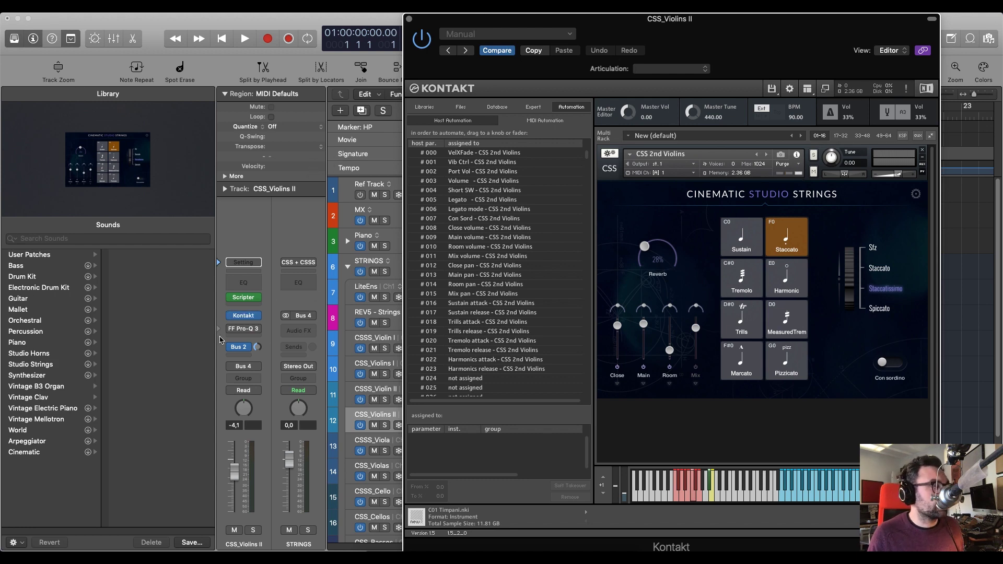
Close CSS_Violins II's Pro-Q 3 window and expand its Inspector track settings
click(248, 330)
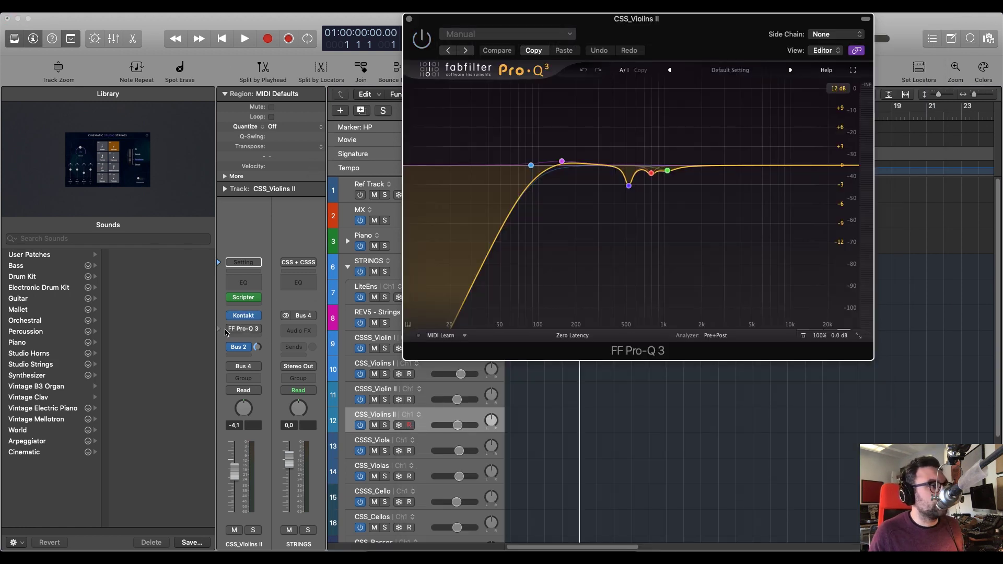
click(230, 331)
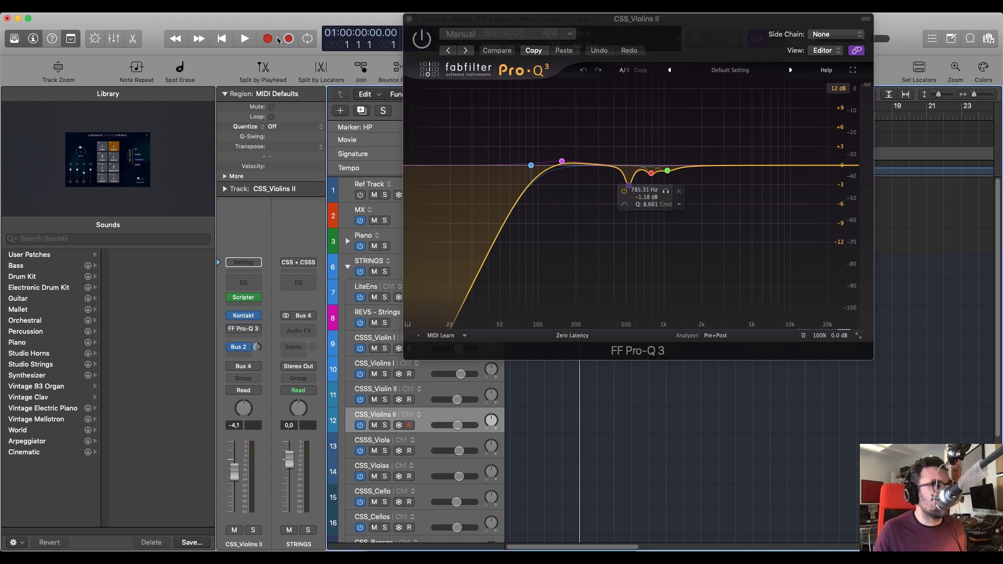
click(409, 19)
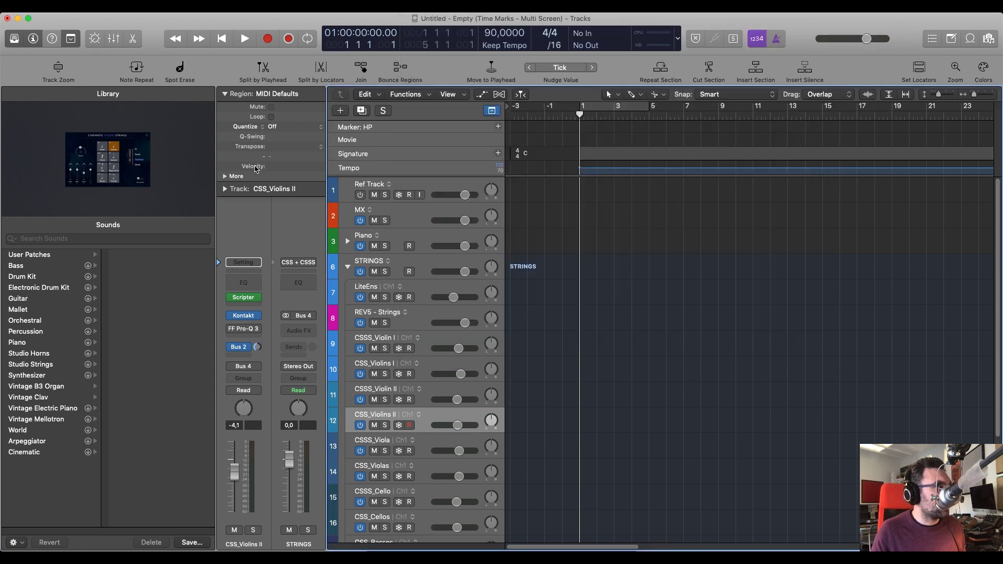
click(224, 189)
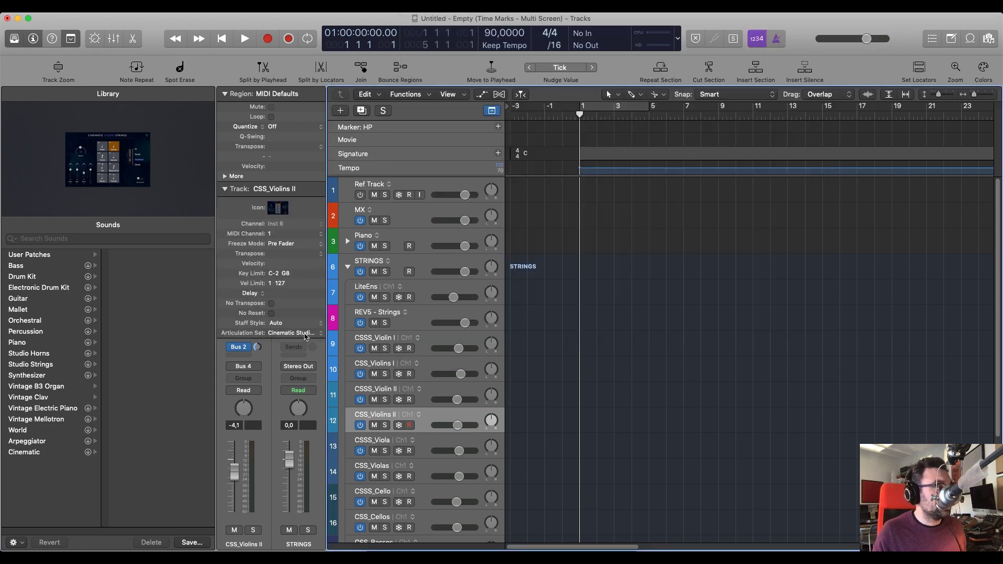